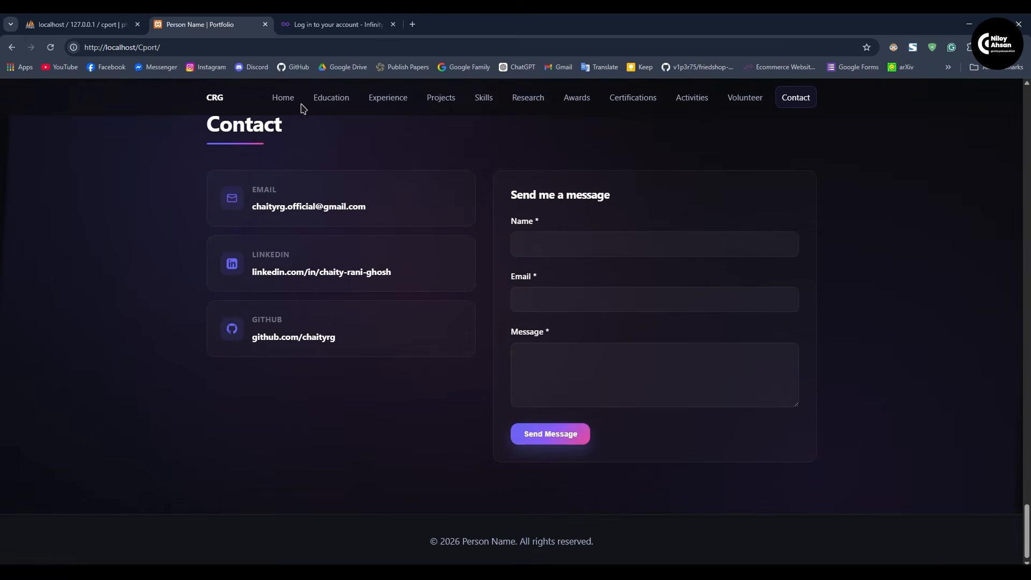
Step: Return to the top of the local portfolio, then open infinityfree.com in a new tab and log in with Google
{"action": "left_click", "coordinate": [215, 98]}
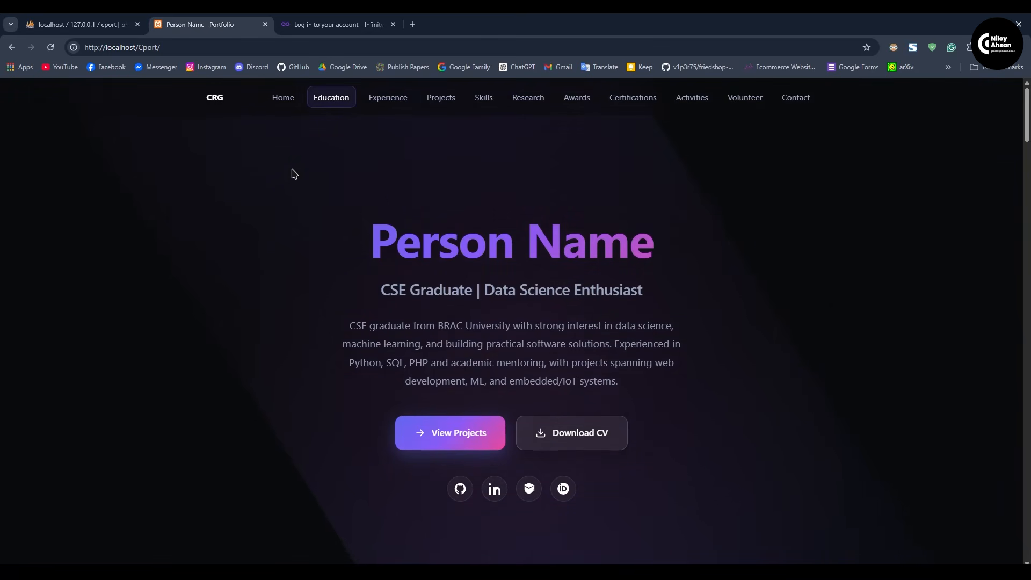
{"action": "key", "text": "ctrl+t"}
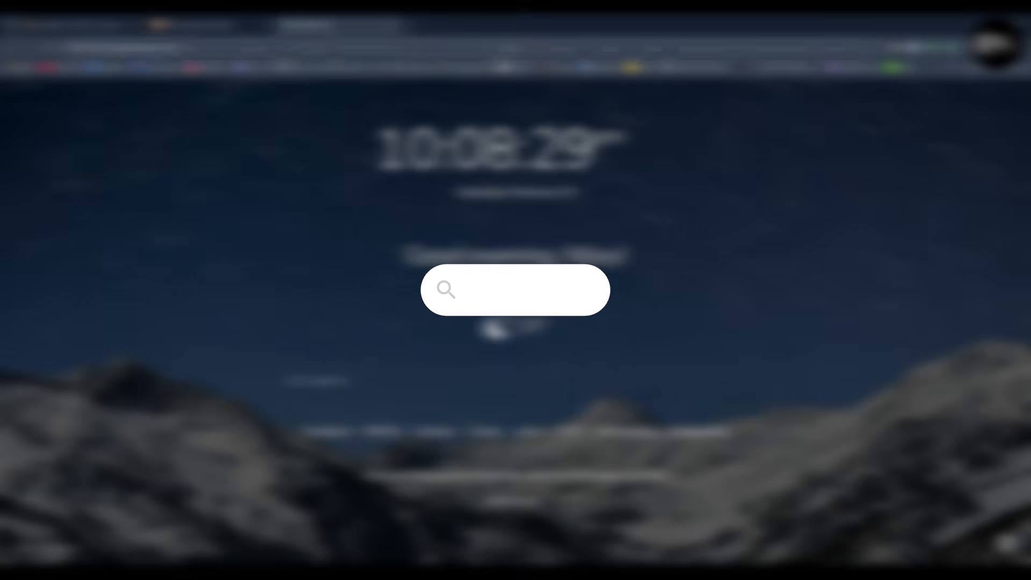
{"action": "type", "text": "infinityfree.com"}
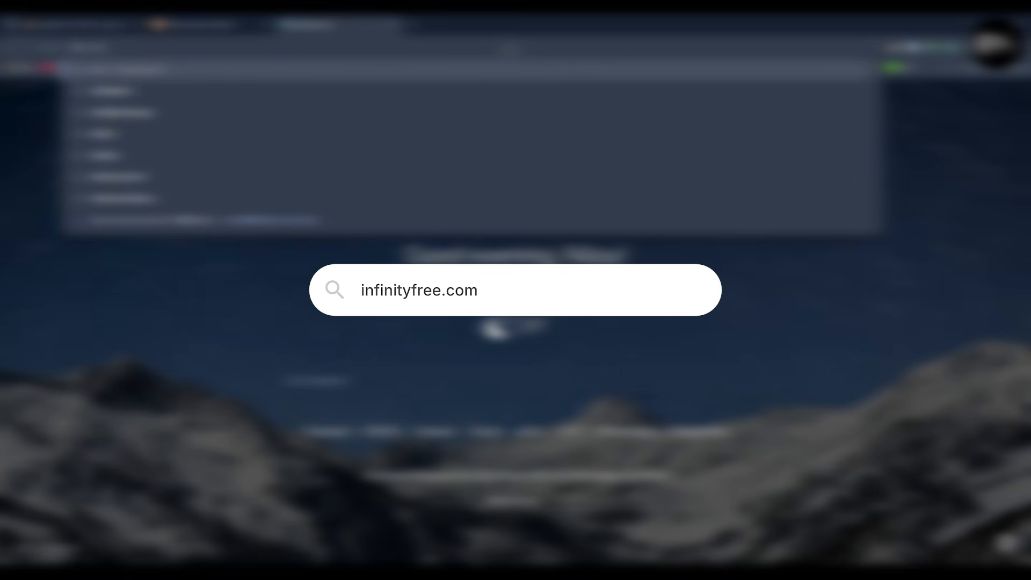
{"action": "key", "text": "Return"}
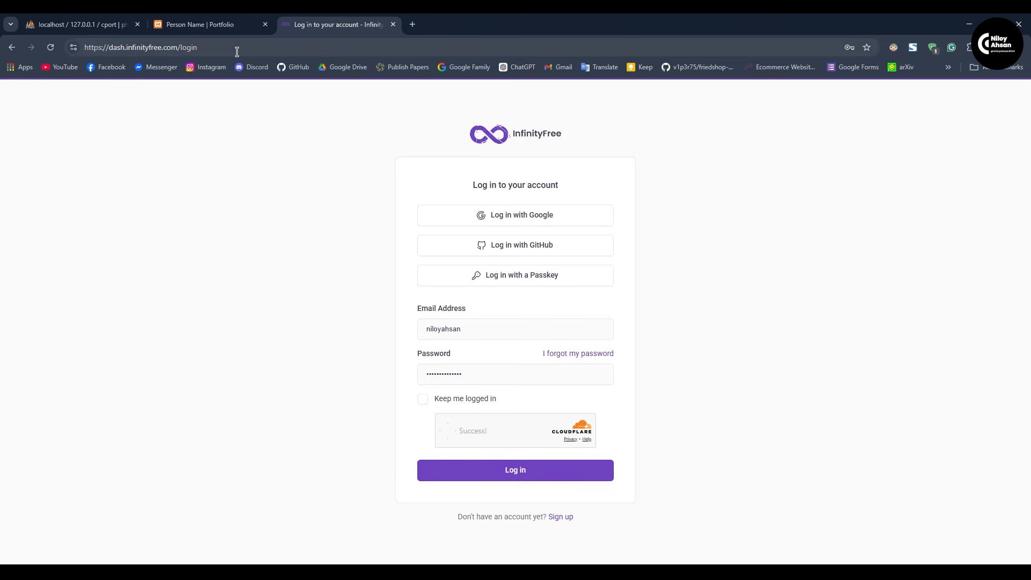
{"action": "left_click", "coordinate": [517, 221]}
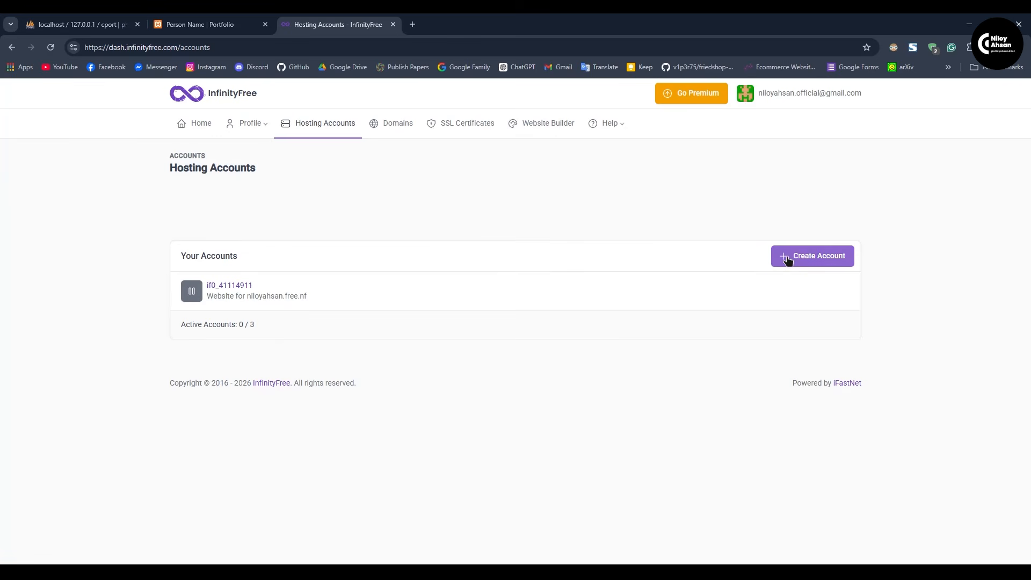
Step: Start a free InfinityFree hosting account, using the owner's name as subdomain with the free.nf extension, and check its availability
{"action": "left_click", "coordinate": [807, 257]}
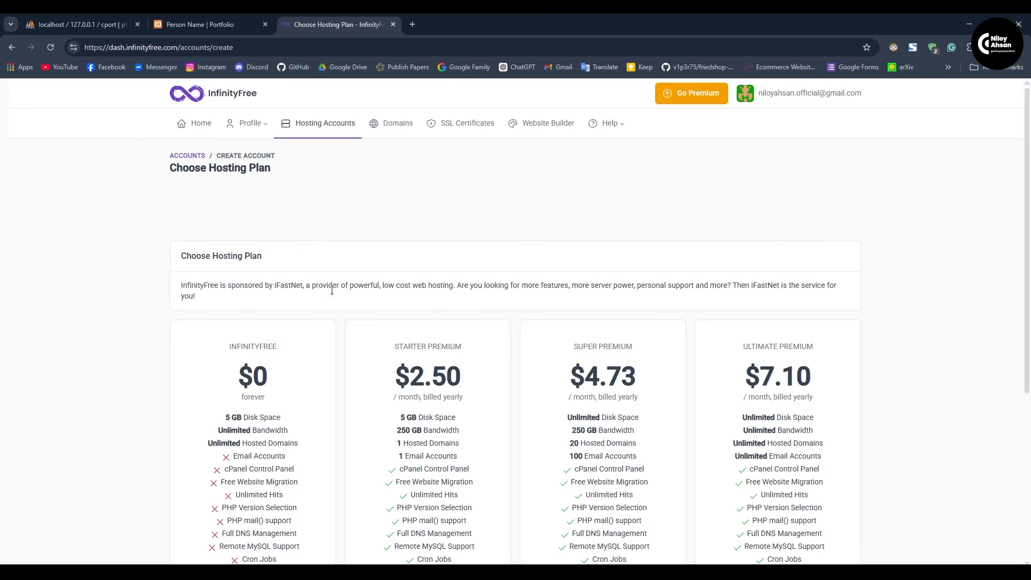
{"action": "scroll", "coordinate": [233, 221], "scroll_direction": "down", "scroll_amount": 3}
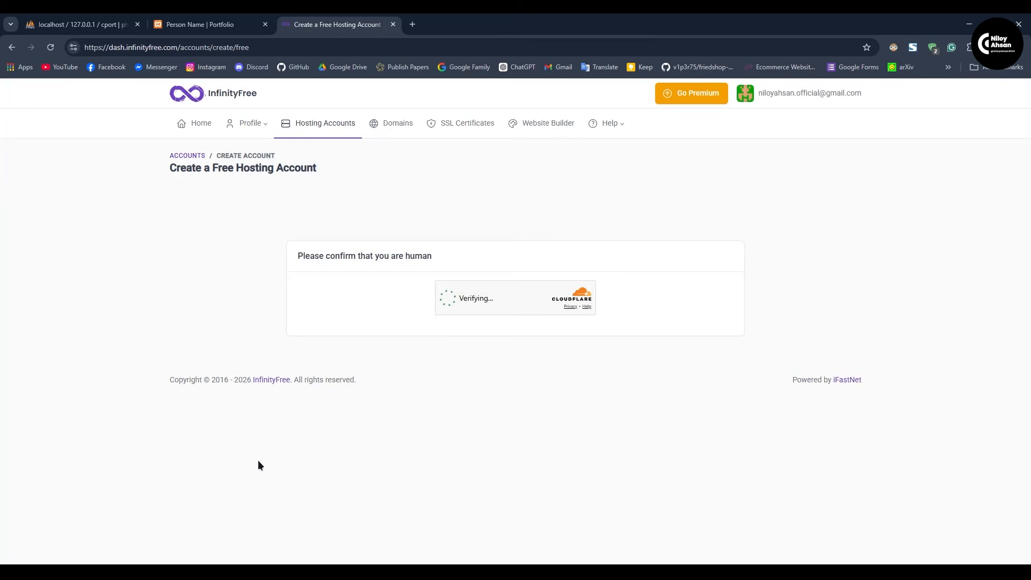
{"action": "left_click", "coordinate": [340, 337]}
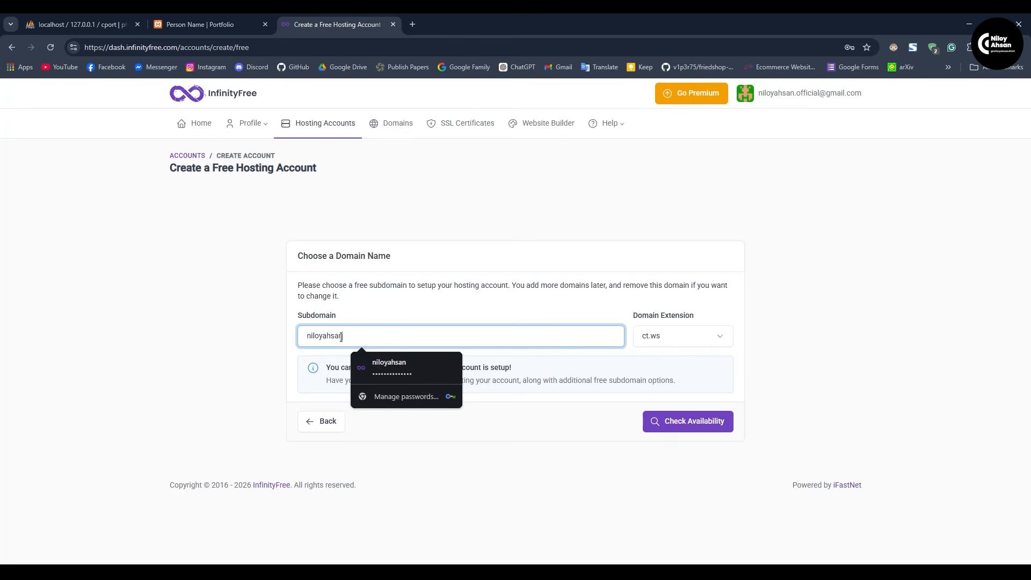
{"action": "left_click", "coordinate": [638, 301]}
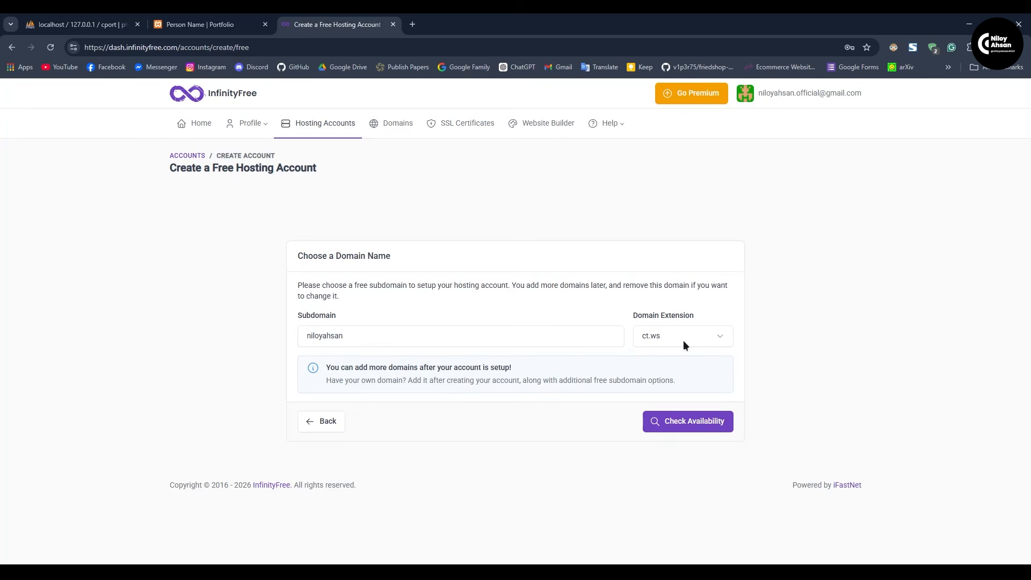
{"action": "left_click", "coordinate": [673, 338]}
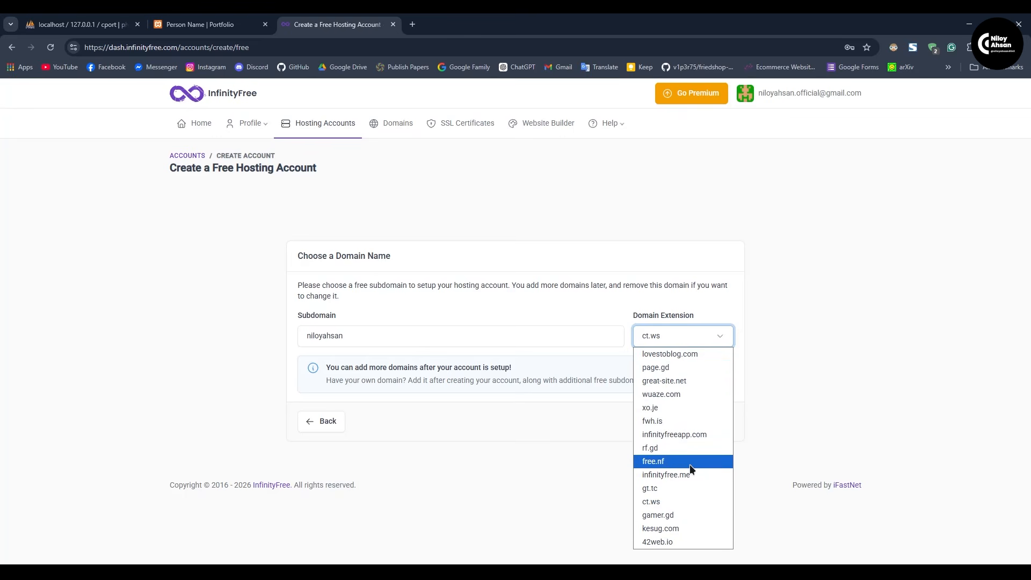
{"action": "left_click", "coordinate": [657, 462]}
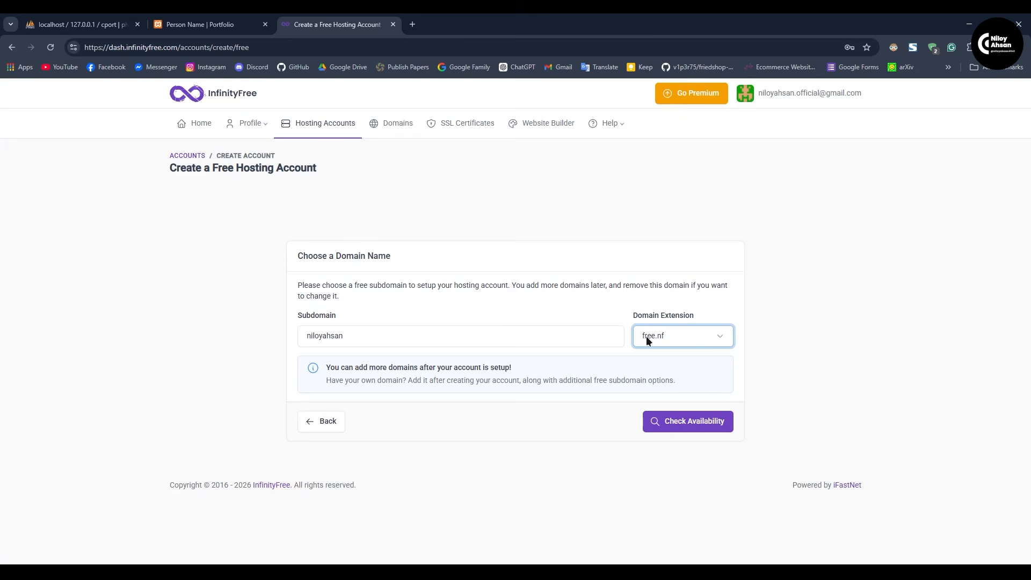
{"action": "left_click", "coordinate": [662, 421]}
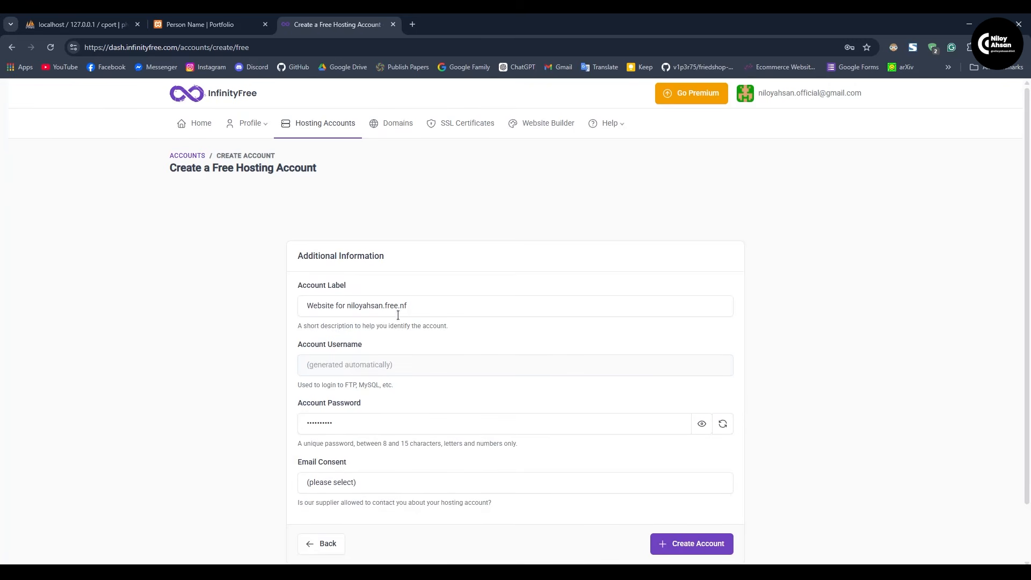
Step: Set the email consent to I Approve, create the hosting account, and decline the browser's offer to update the password
{"action": "scroll", "coordinate": [460, 316], "scroll_direction": "down", "scroll_amount": 2}
{"action": "left_click", "coordinate": [351, 365]}
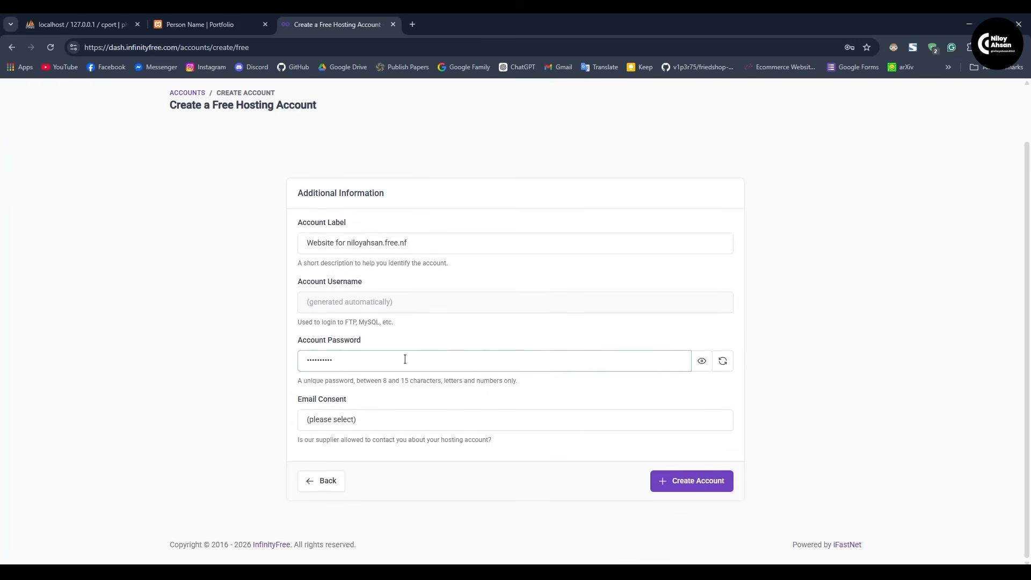
{"action": "left_click", "coordinate": [383, 416]}
{"action": "left_click", "coordinate": [355, 452]}
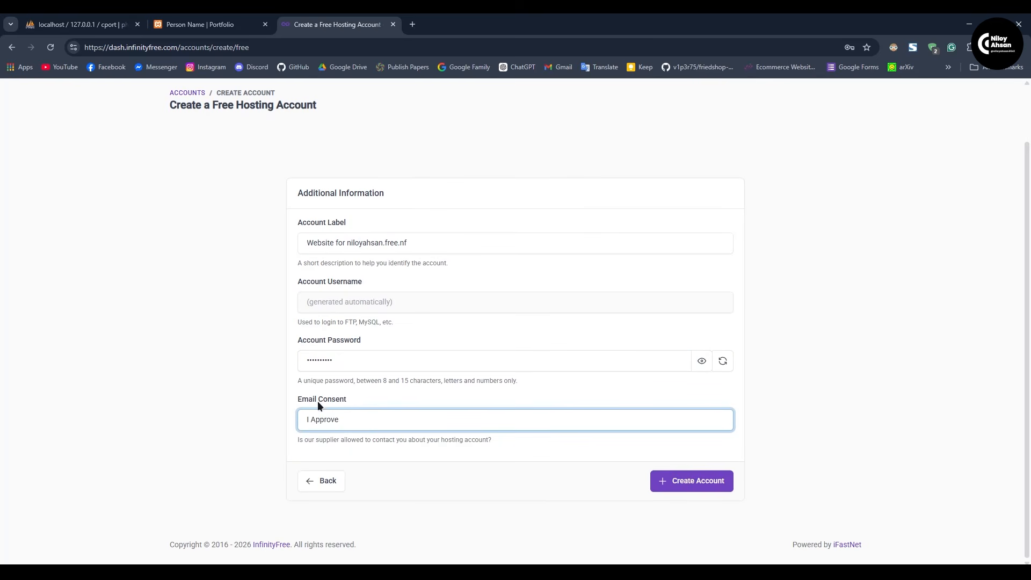
{"action": "left_click", "coordinate": [695, 484]}
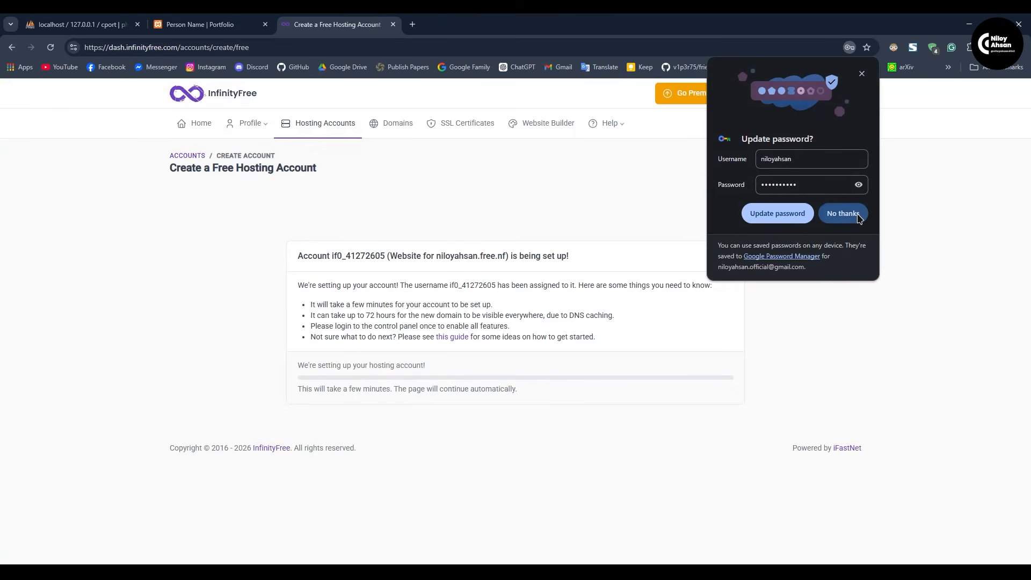
{"action": "left_click", "coordinate": [858, 215]}
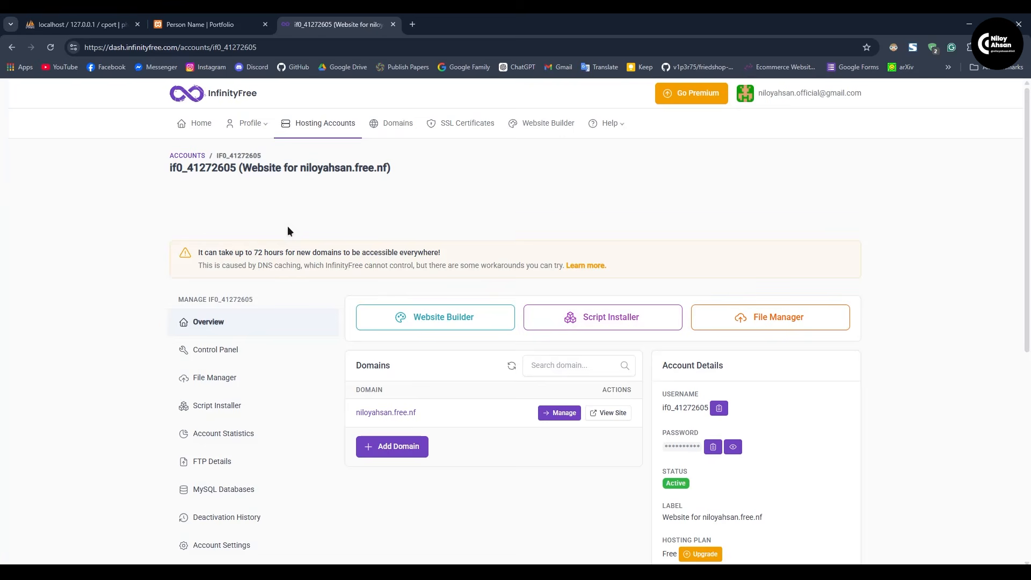
Step: Review the new account's overview and view the new free.nf site's default page, then return to the account dashboard
{"action": "scroll", "coordinate": [577, 443], "scroll_direction": "down", "scroll_amount": 4}
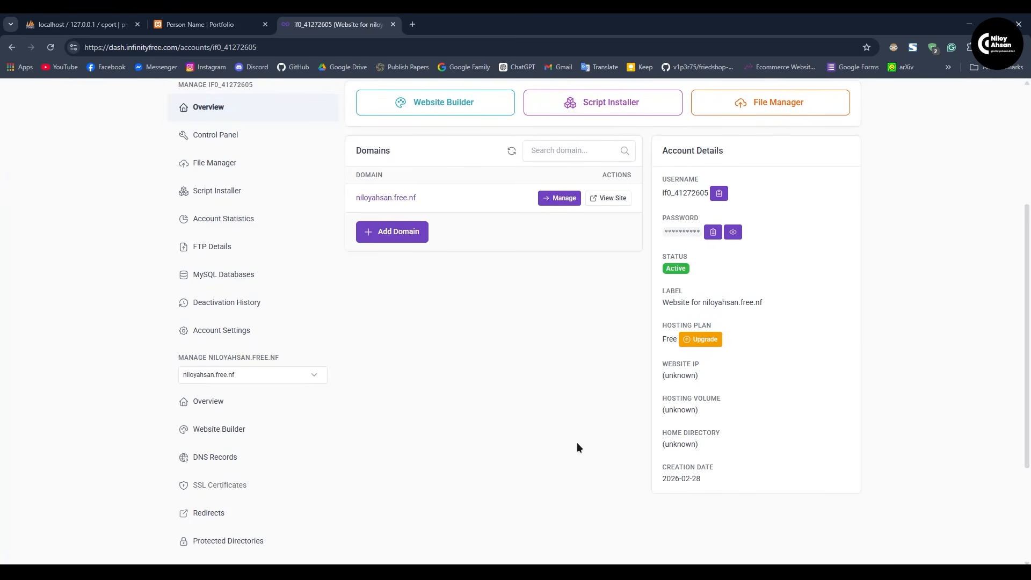
{"action": "scroll", "coordinate": [577, 443], "scroll_direction": "up", "scroll_amount": 4}
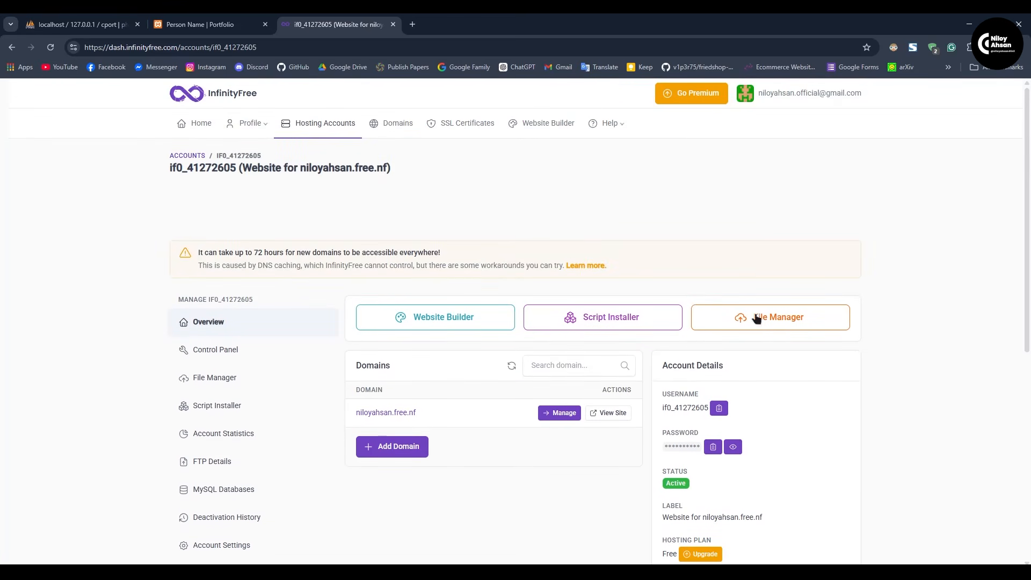
{"action": "scroll", "coordinate": [492, 203], "scroll_direction": "down", "scroll_amount": 1}
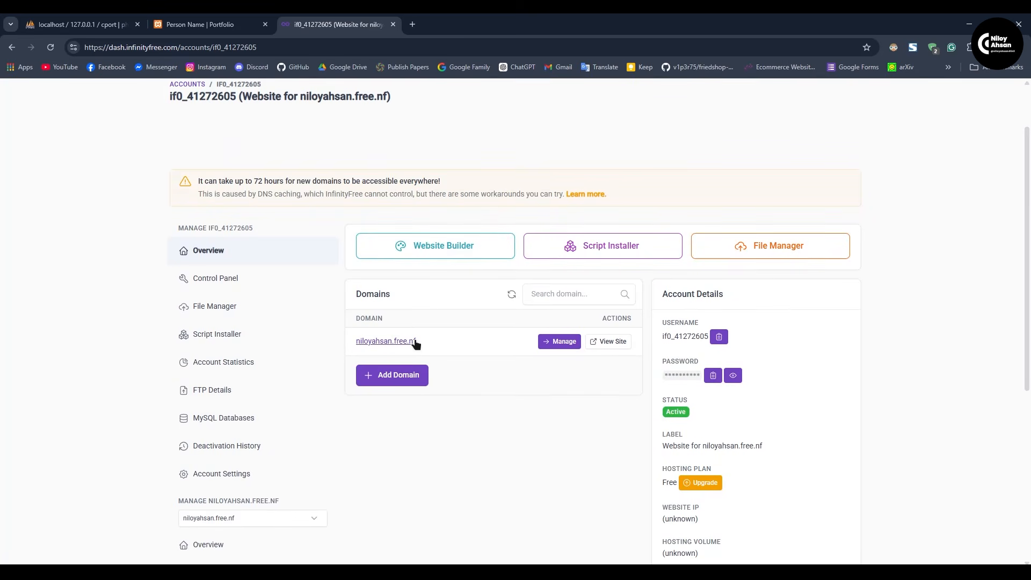
{"action": "left_click", "coordinate": [608, 342]}
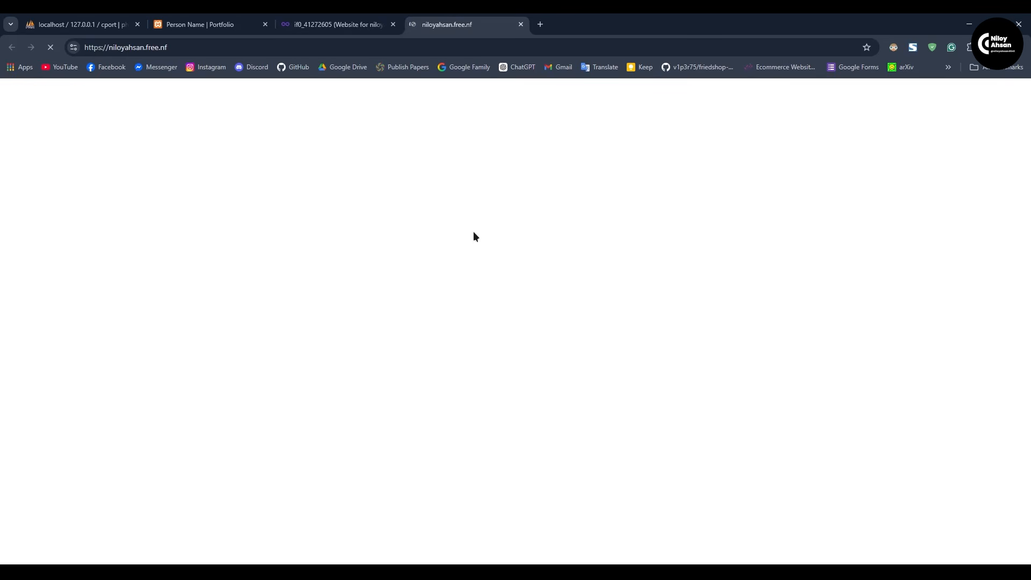
{"action": "scroll", "coordinate": [335, 308], "scroll_direction": "down", "scroll_amount": 4}
{"action": "scroll", "coordinate": [334, 308], "scroll_direction": "up", "scroll_amount": 4}
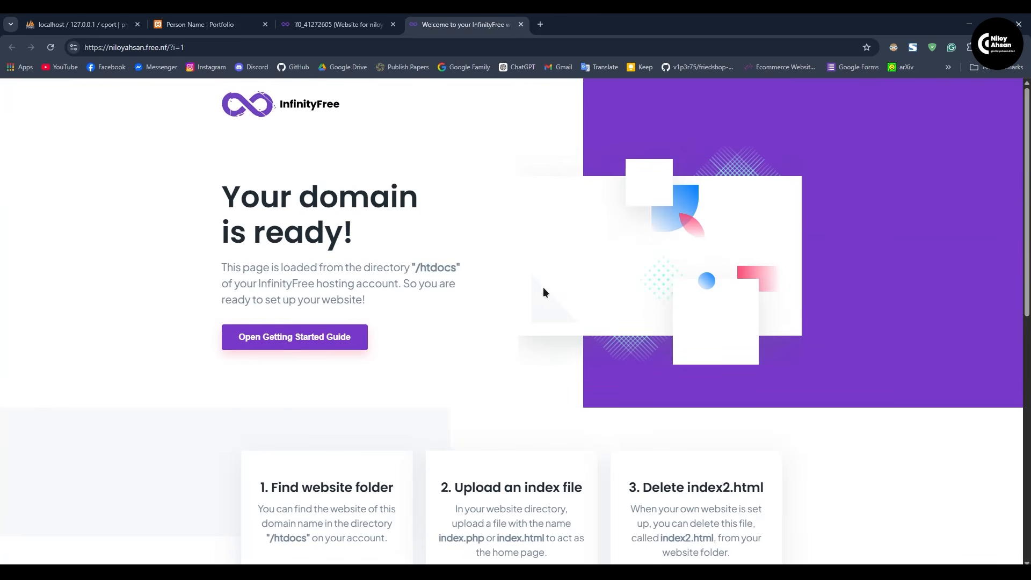
{"action": "left_click", "coordinate": [371, 21]}
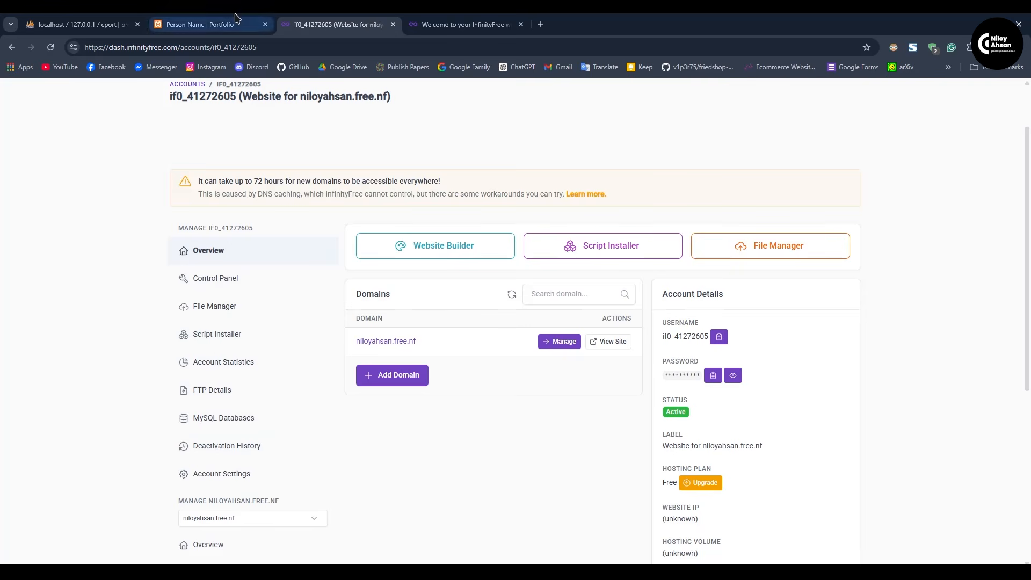
Step: Switch to File Explorer and open the portfolio's project folder, Cport, inside xampp\htdocs on Local Disk (C:)
{"action": "left_click", "coordinate": [205, 24]}
{"action": "left_click", "coordinate": [440, 18]}
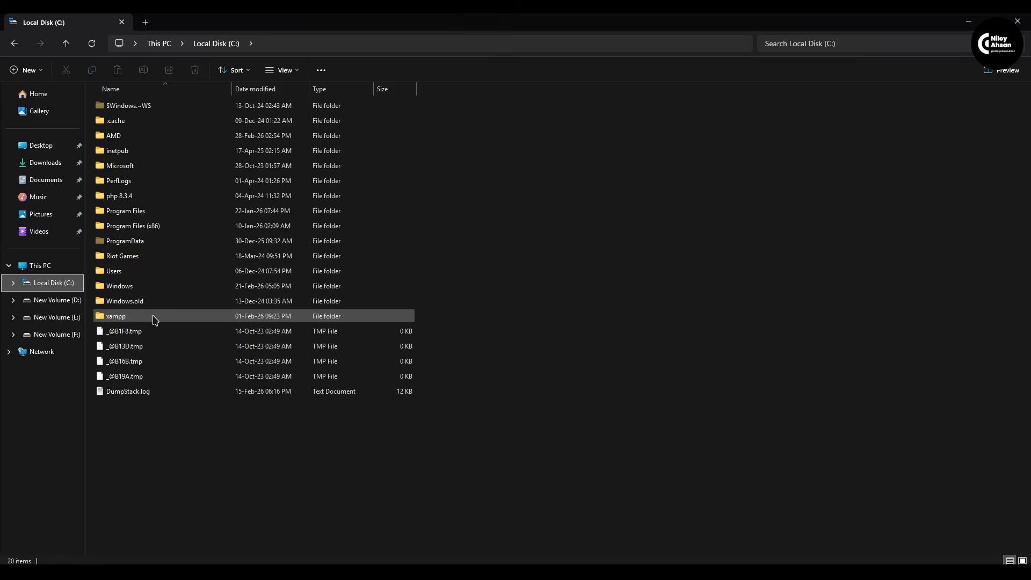
{"action": "double_click", "coordinate": [155, 316]}
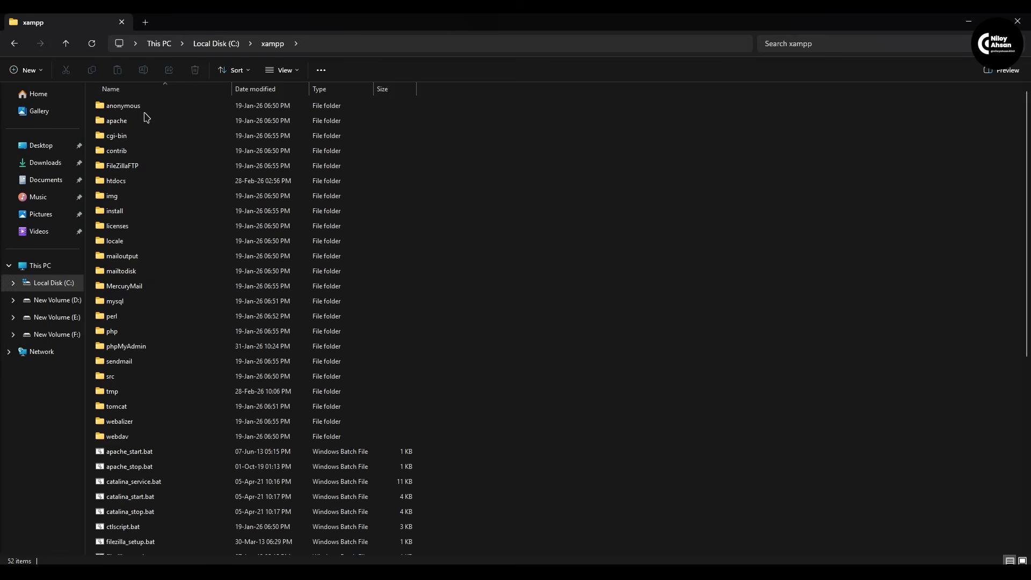
{"action": "double_click", "coordinate": [143, 181]}
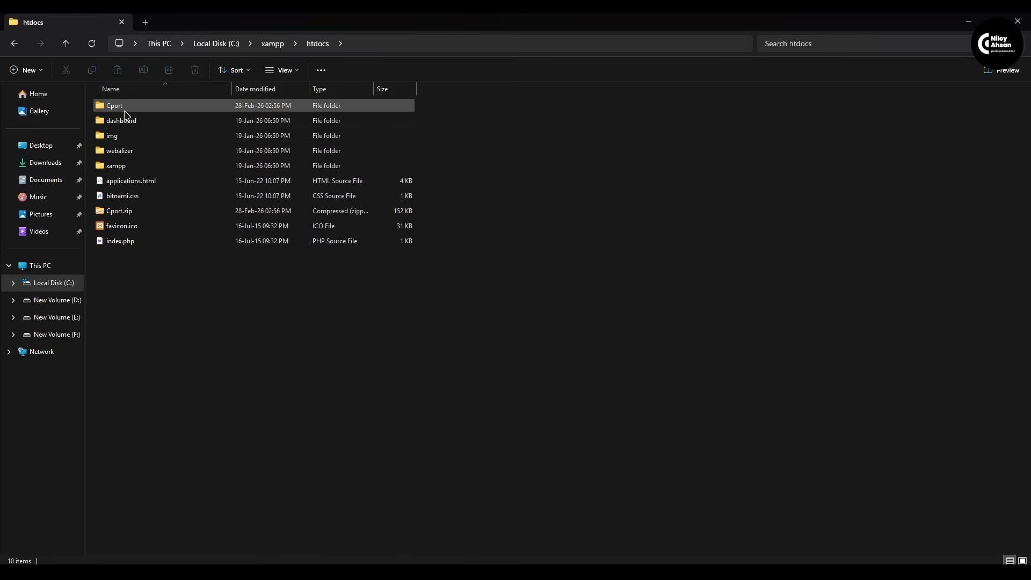
{"action": "left_click", "coordinate": [122, 108]}
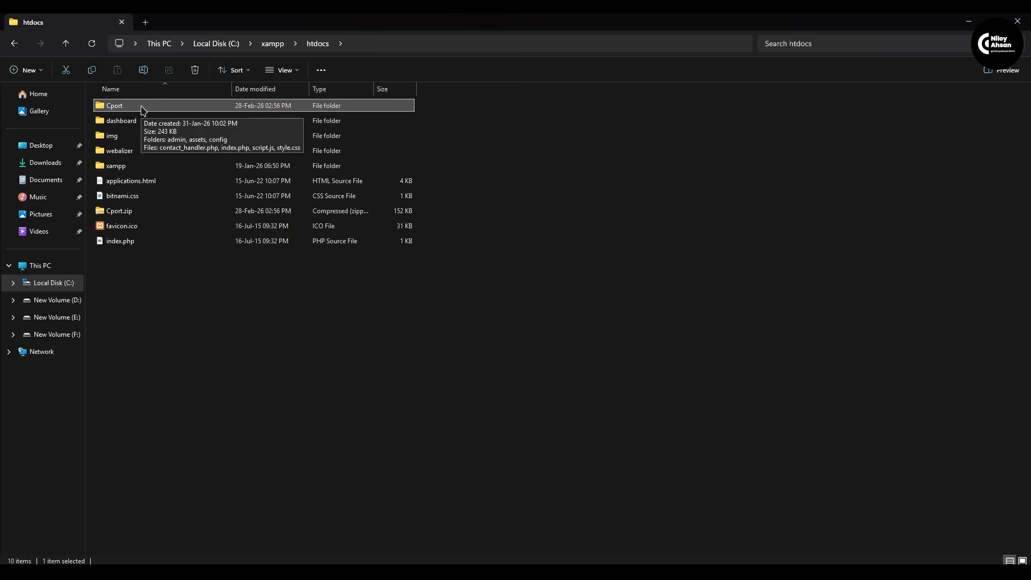
{"action": "double_click", "coordinate": [143, 109]}
{"action": "left_click_drag", "start_coordinate": [437, 344], "coordinate": [106, 97]}
{"action": "left_click", "coordinate": [361, 311]}
{"action": "key", "text": "alt+Left"}
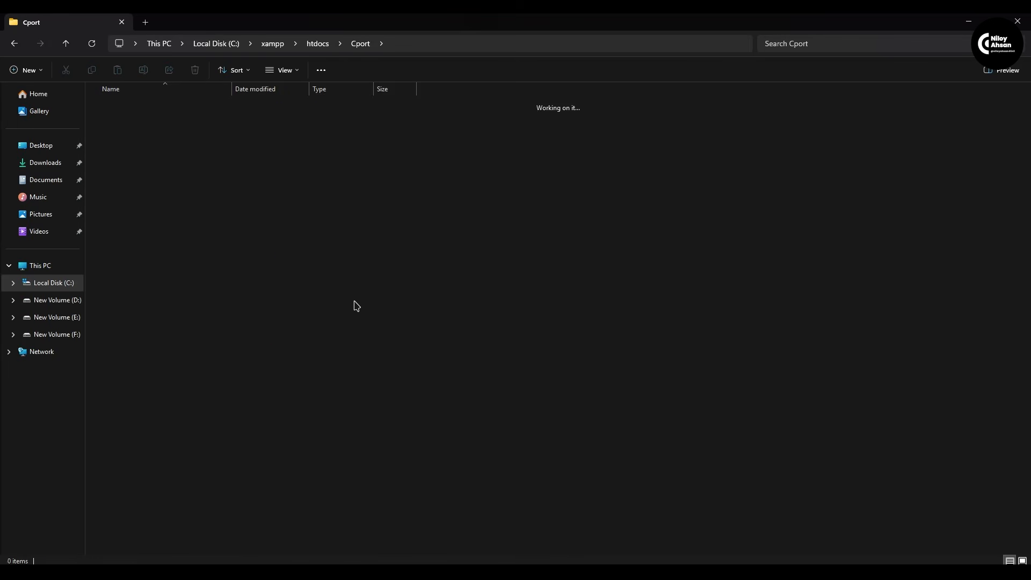
{"action": "double_click", "coordinate": [135, 104]}
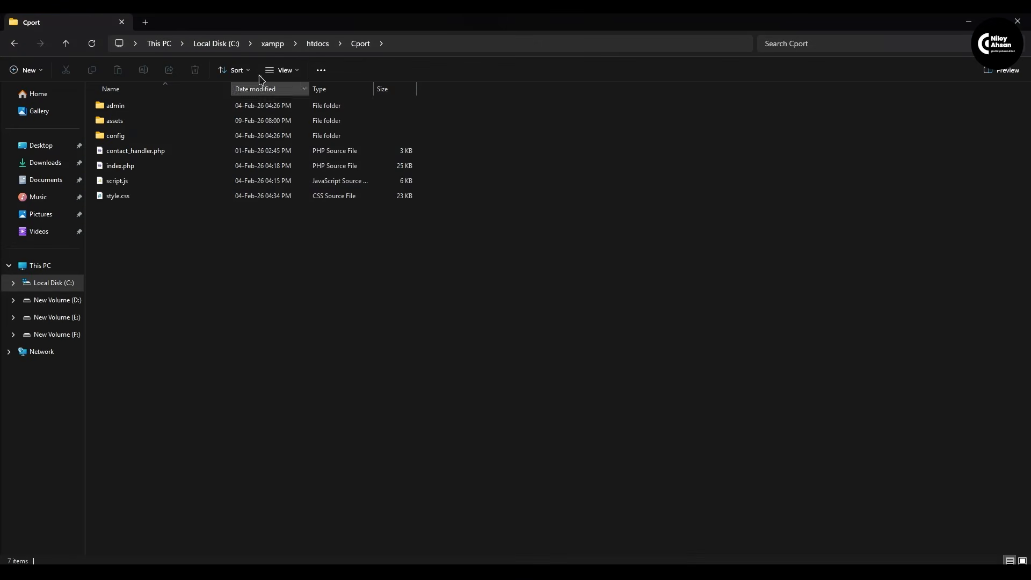
Step: Switch back to the browser and open the htdocs folder in the hosting account's online File Manager
{"action": "key", "text": "alt+Tab"}
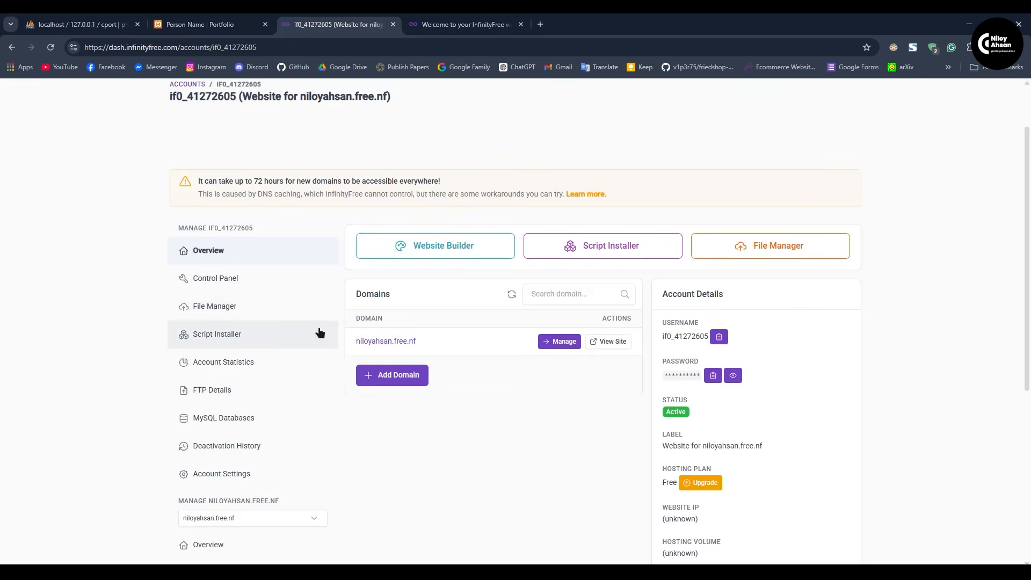
{"action": "left_click", "coordinate": [229, 307]}
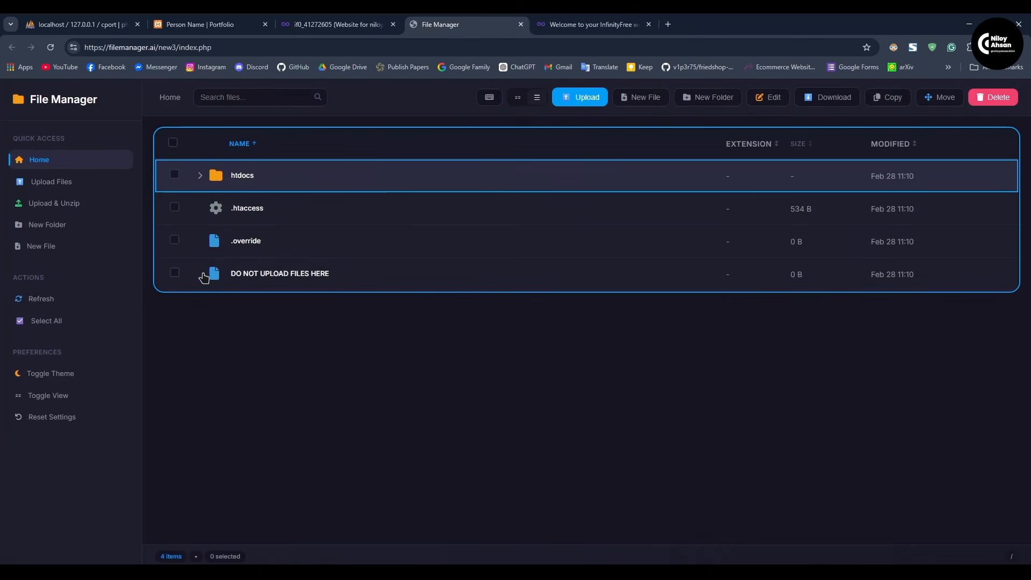
{"action": "left_click", "coordinate": [244, 176]}
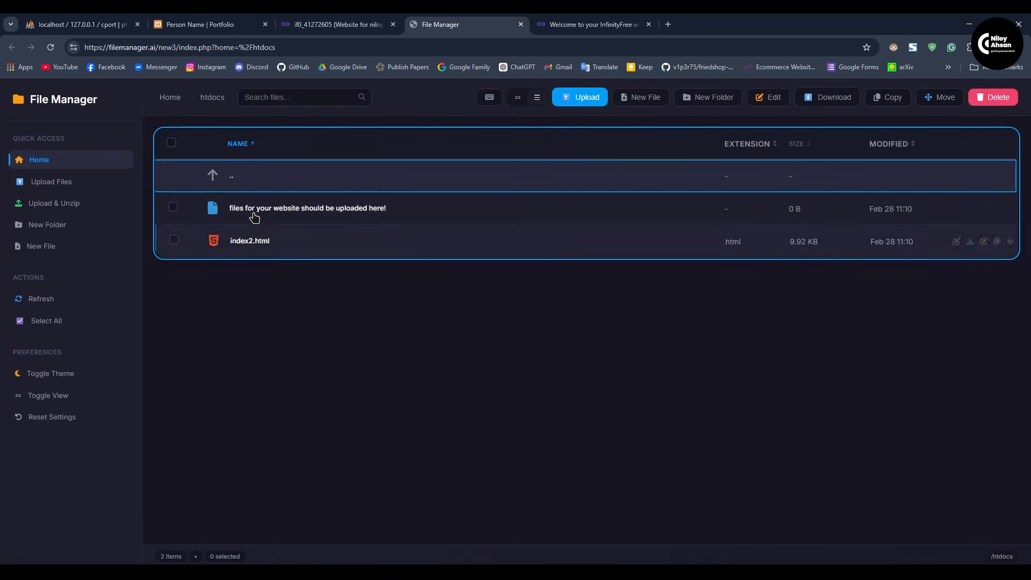
Step: Delete the "files for your website should be uploaded here!" placeholder and index2.html from the online htdocs folder
{"action": "left_click", "coordinate": [175, 209]}
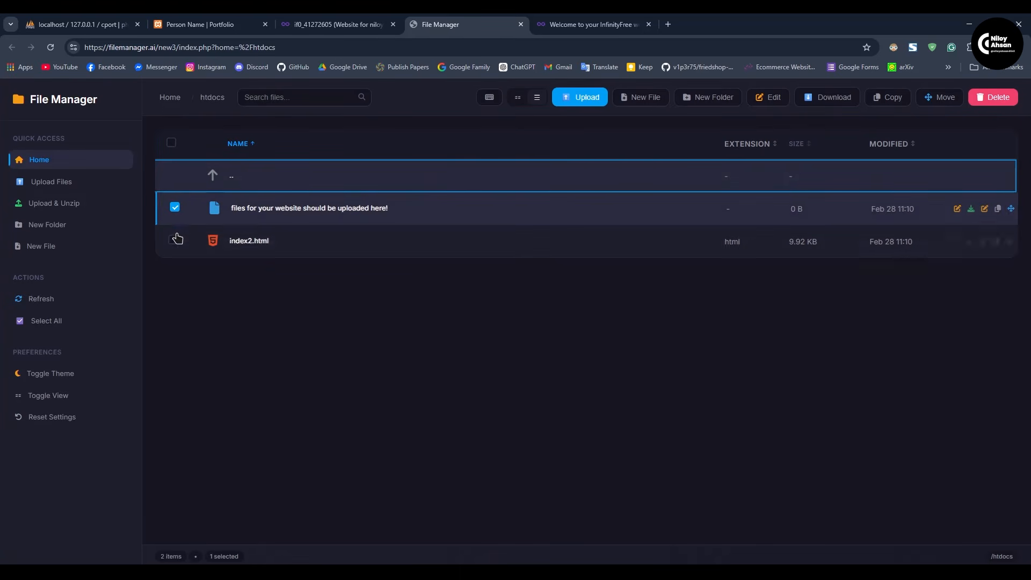
{"action": "left_click", "coordinate": [173, 240]}
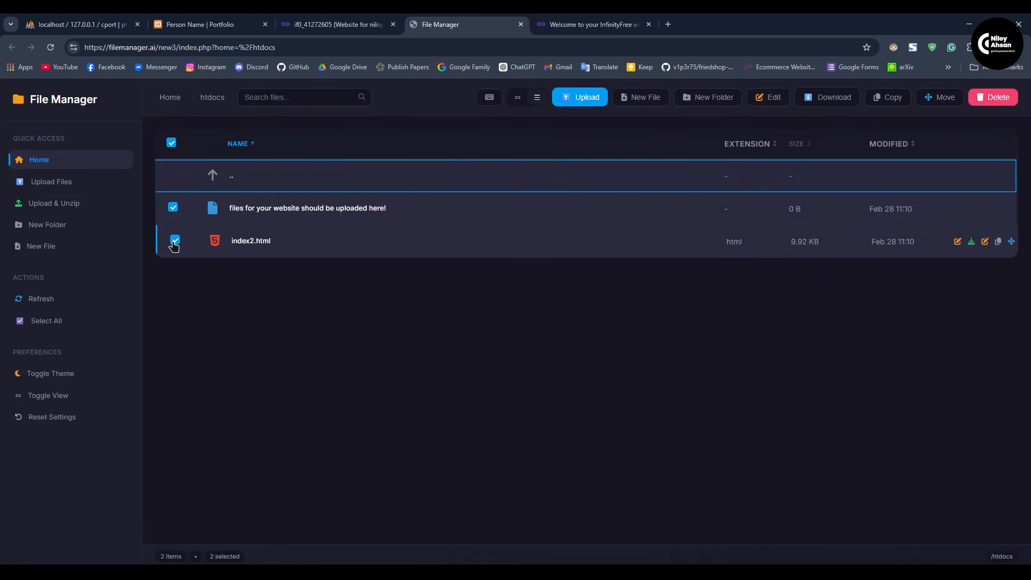
{"action": "left_click", "coordinate": [991, 98]}
{"action": "left_click", "coordinate": [562, 114]}
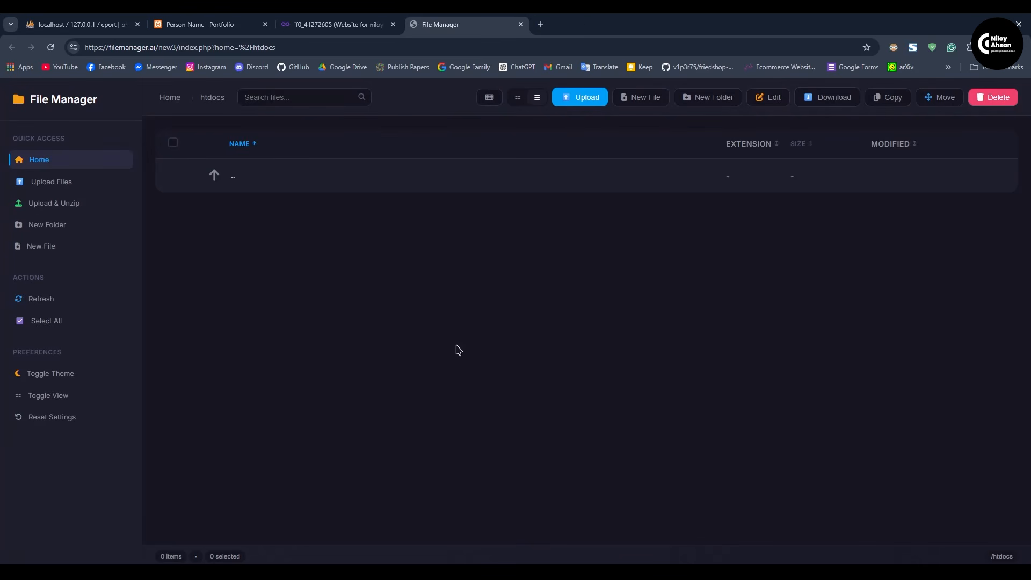
Step: Review the portfolio's folders and files in the Cport folder in File Explorer, then return to the browser's File Manager
{"action": "key", "text": "alt+Tab"}
{"action": "left_click_drag", "start_coordinate": [619, 391], "coordinate": [150, 97]}
{"action": "left_click", "coordinate": [362, 313]}
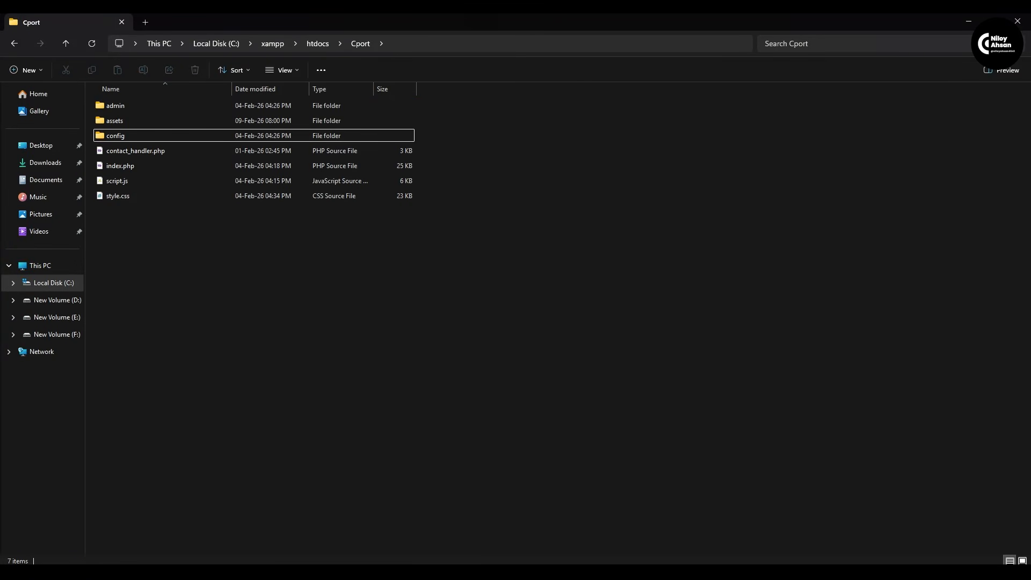
{"action": "key", "text": "alt+Tab"}
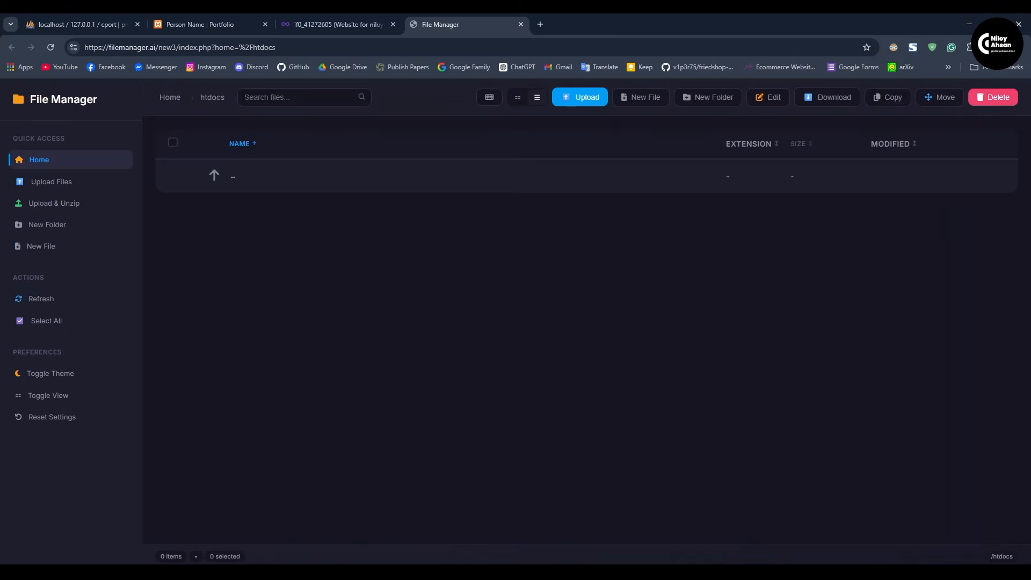
Step: Start a file upload to the online htdocs folder and browse to xampp\htdocs\Cport on Local Disk (C:)
{"action": "left_click", "coordinate": [585, 100]}
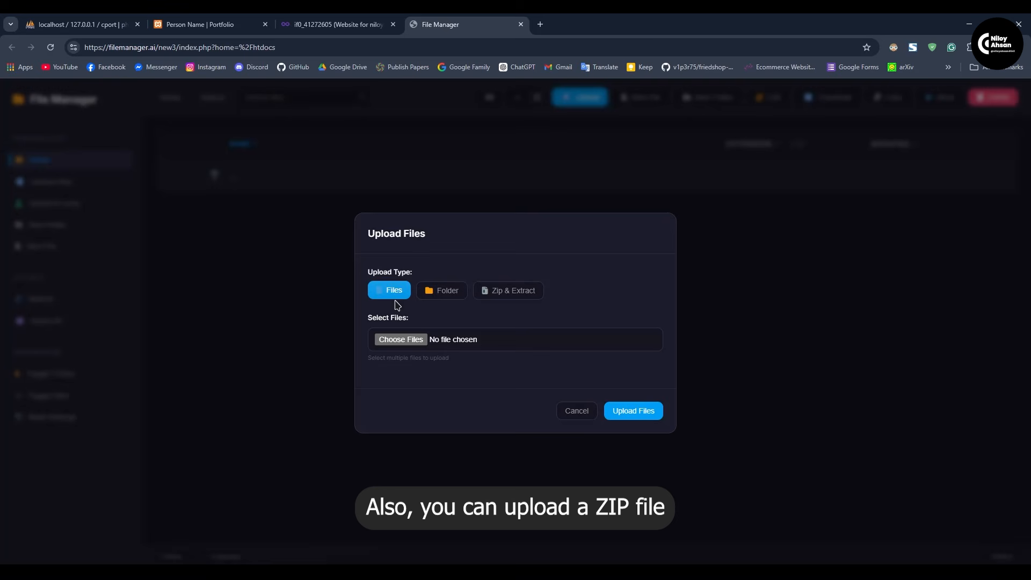
{"action": "left_click", "coordinate": [387, 341]}
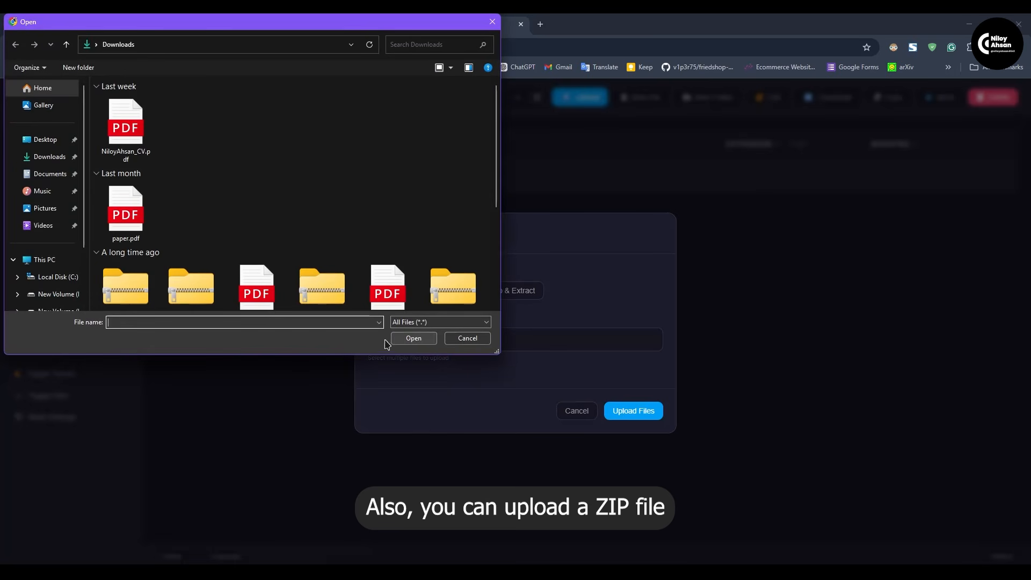
{"action": "left_click", "coordinate": [59, 277]}
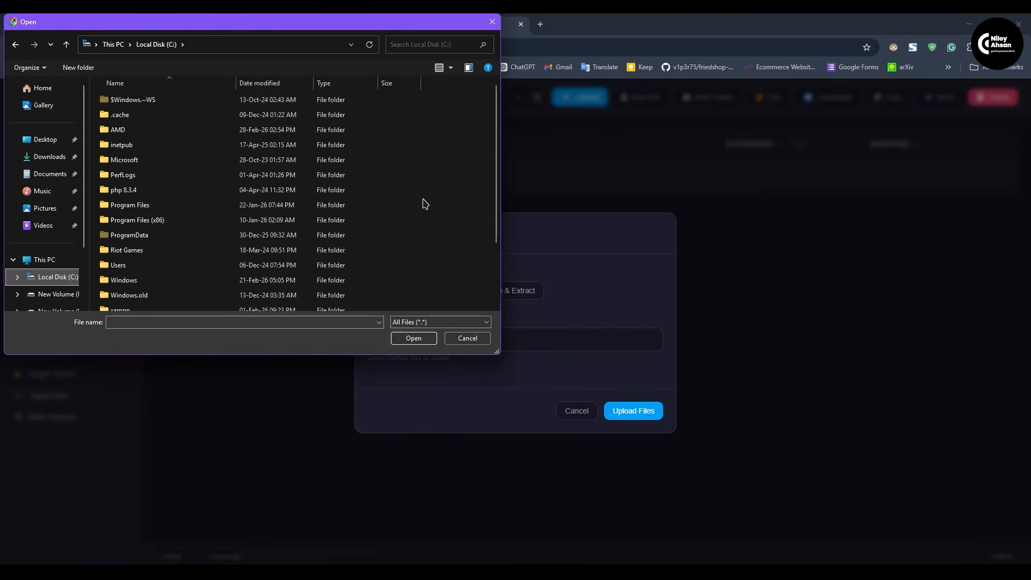
{"action": "left_click", "coordinate": [448, 185]}
{"action": "key", "text": "x"}
{"action": "key", "text": "Return"}
{"action": "key", "text": "h"}
{"action": "key", "text": "Return"}
{"action": "key", "text": "c"}
{"action": "key", "text": "Return"}
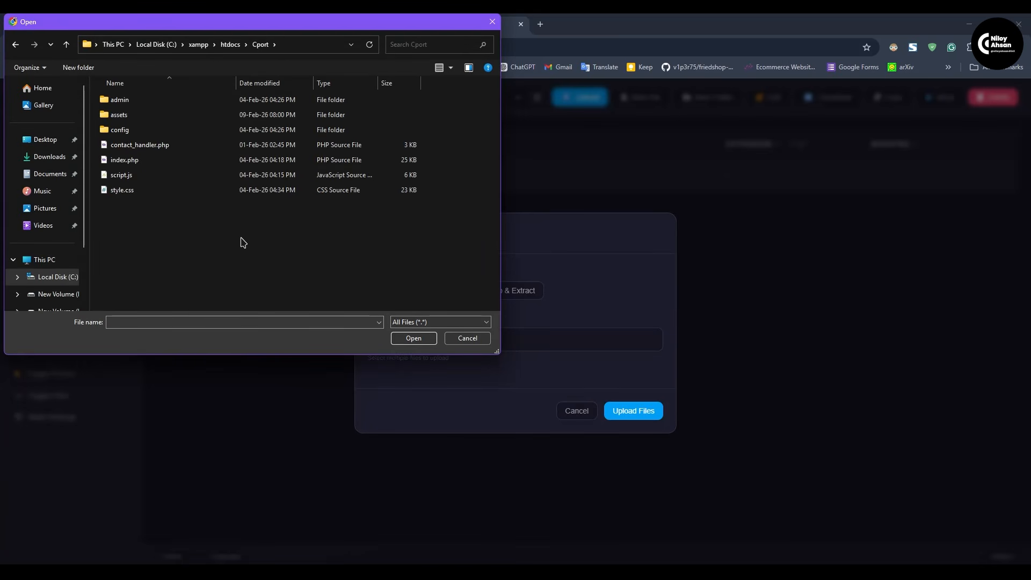
Step: Select contact_handler.php, index.php, script.js and style.css together and upload them to the online htdocs folder
{"action": "left_click_drag", "start_coordinate": [239, 239], "coordinate": [135, 151]}
{"action": "left_click", "coordinate": [414, 338]}
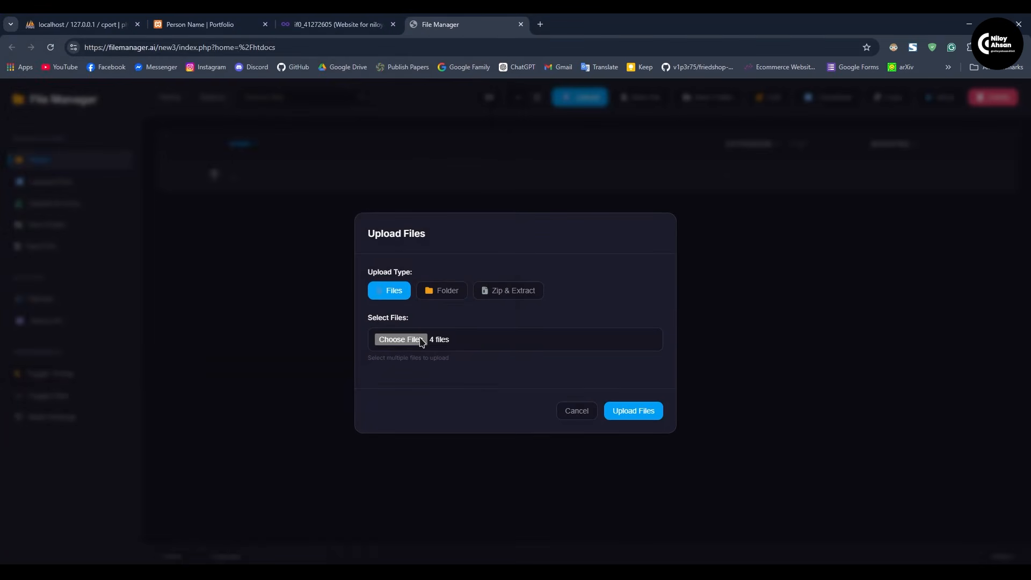
{"action": "left_click", "coordinate": [645, 411]}
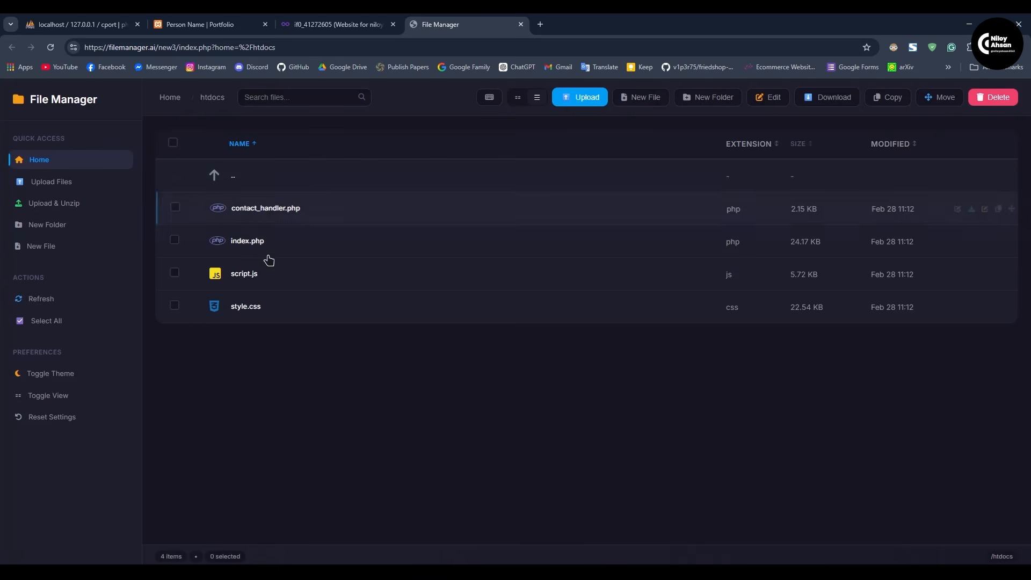
Step: Upload the project's admin folder to the online htdocs folder, using the Folder upload type
{"action": "left_click", "coordinate": [587, 101]}
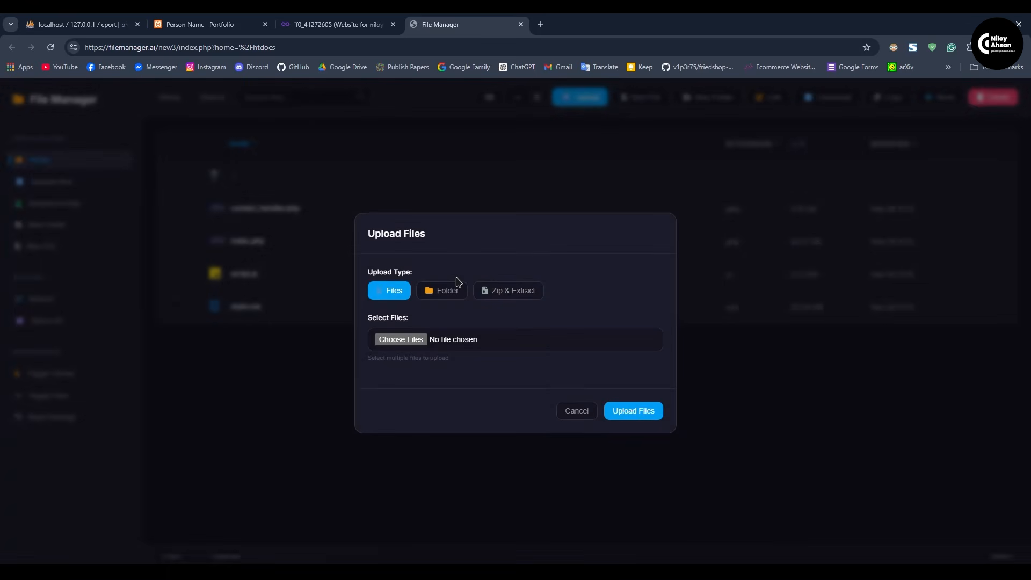
{"action": "left_click", "coordinate": [452, 285]}
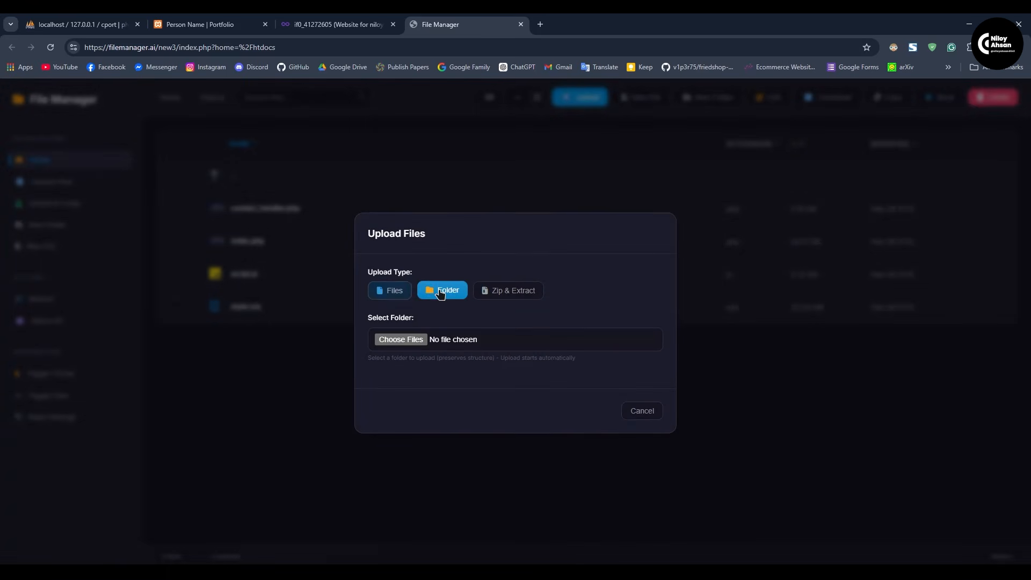
{"action": "left_click", "coordinate": [410, 337]}
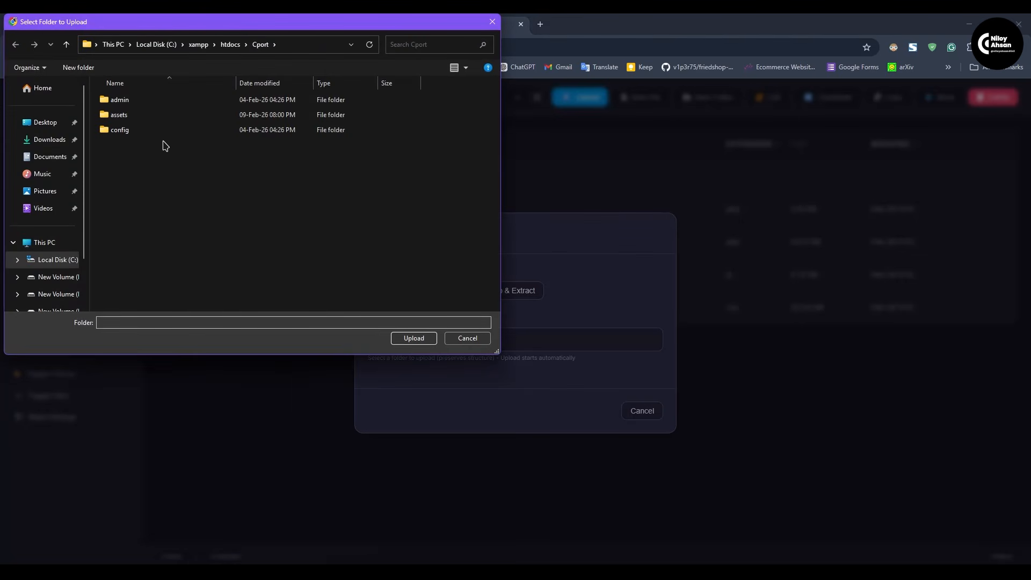
{"action": "left_click", "coordinate": [121, 102]}
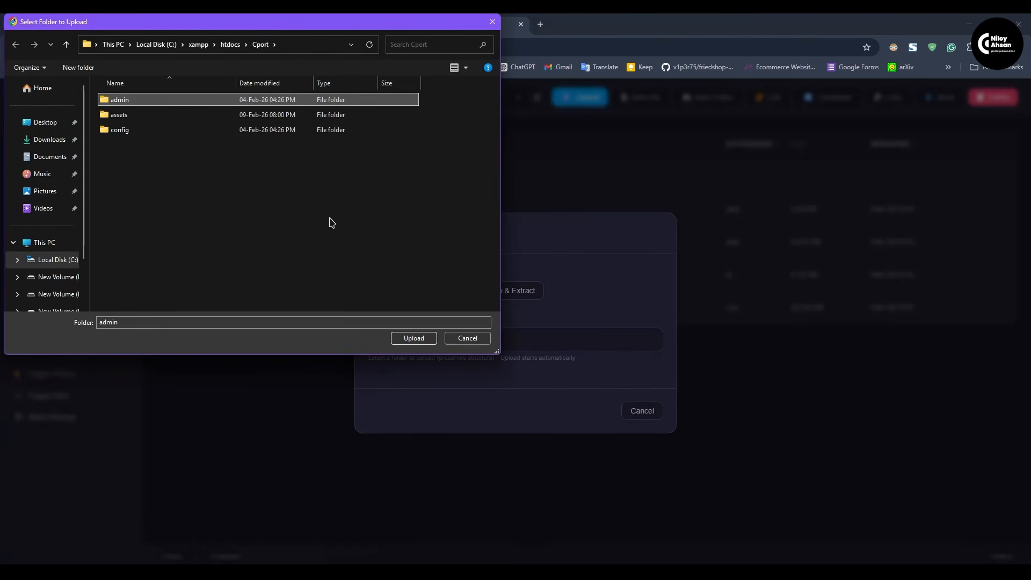
{"action": "left_click", "coordinate": [414, 339]}
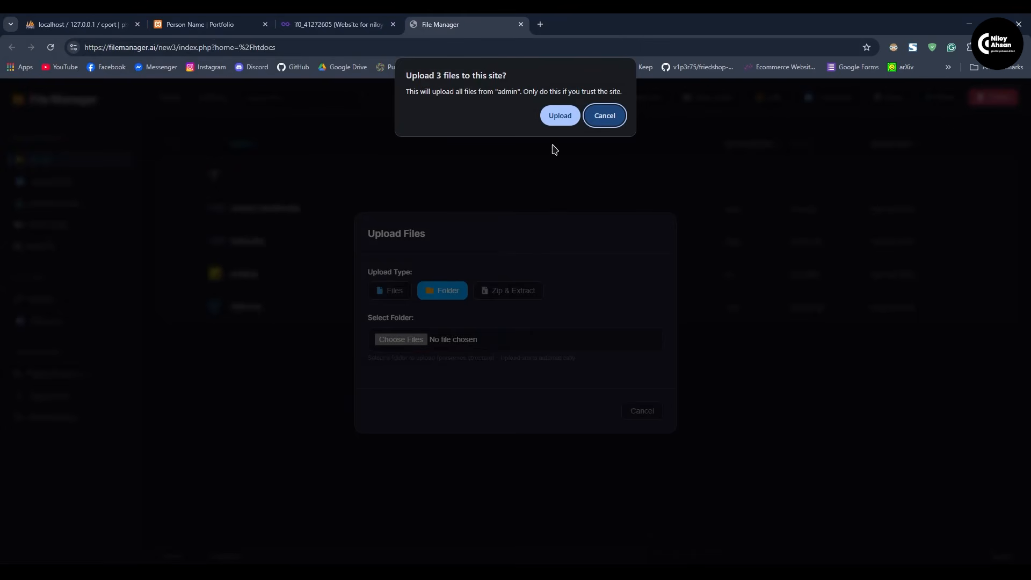
{"action": "left_click", "coordinate": [560, 114]}
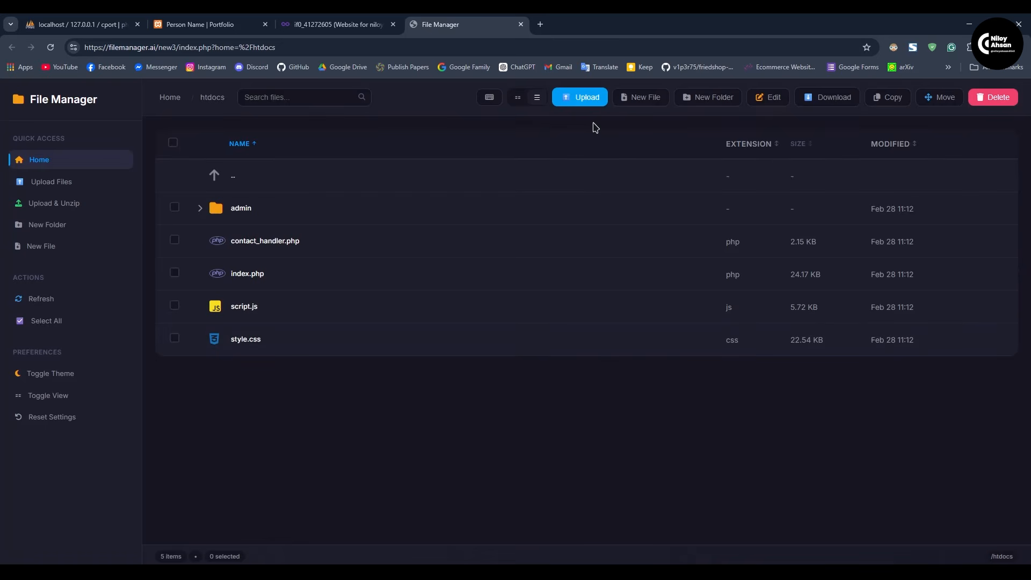
Step: Upload the assets folder from Cport to the online htdocs folder as a folder upload
{"action": "left_click", "coordinate": [579, 102]}
{"action": "left_click", "coordinate": [436, 290]}
{"action": "left_click", "coordinate": [407, 340]}
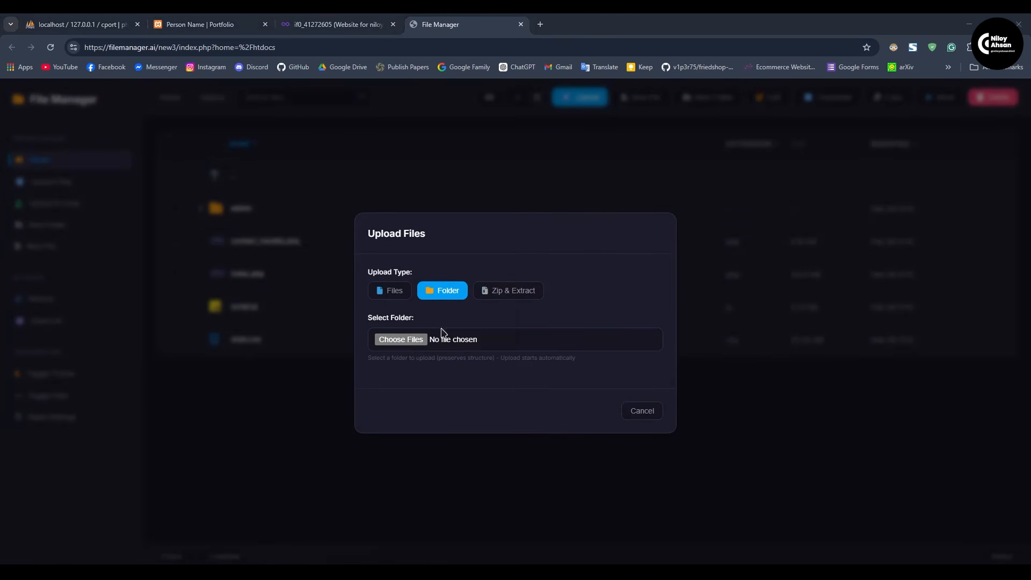
{"action": "left_click", "coordinate": [257, 47]}
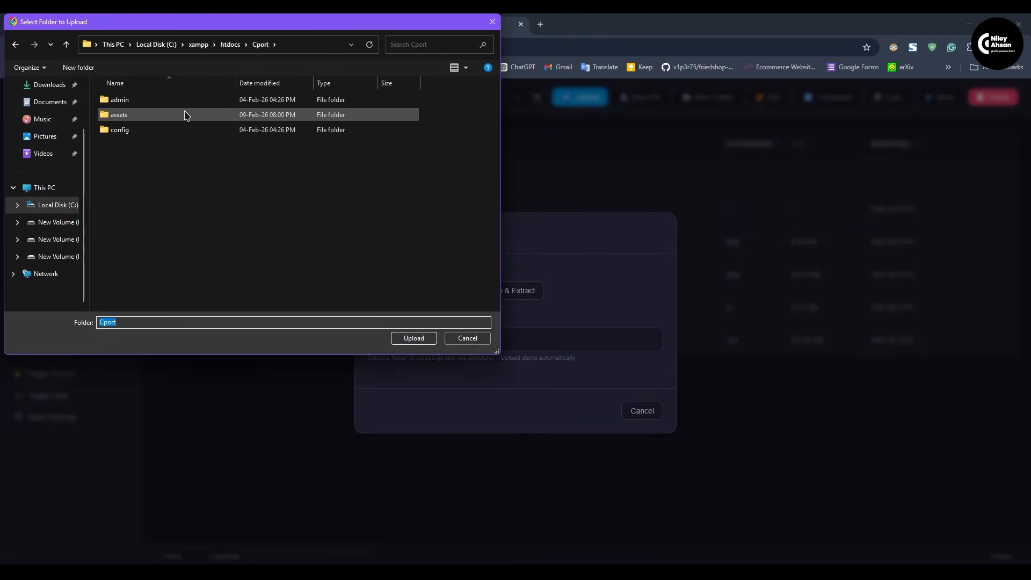
{"action": "left_click", "coordinate": [135, 115]}
{"action": "left_click", "coordinate": [412, 338]}
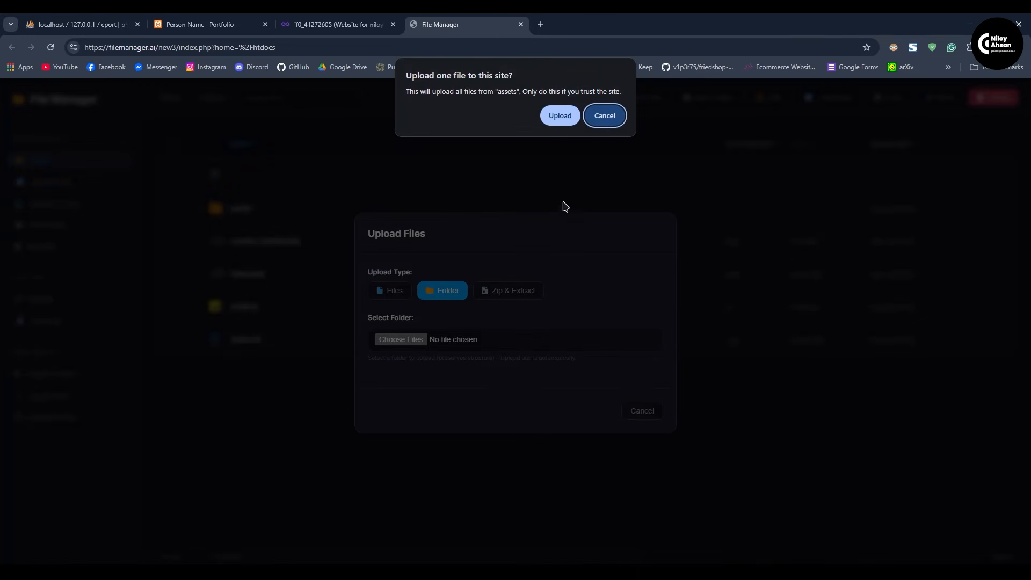
{"action": "left_click", "coordinate": [562, 118]}
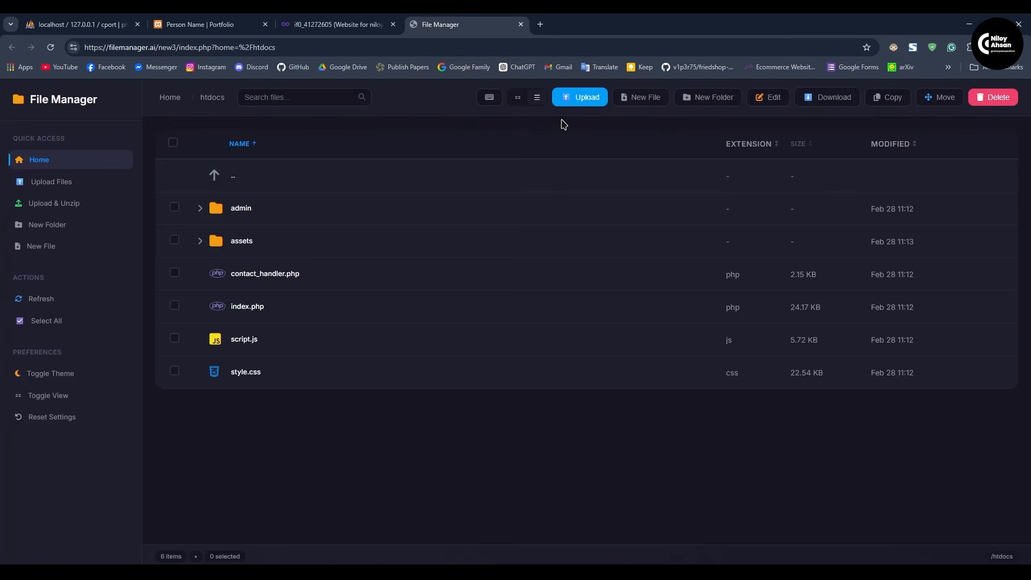
Step: Upload the config folder from Cport to the online htdocs folder as a folder upload
{"action": "left_click", "coordinate": [578, 102]}
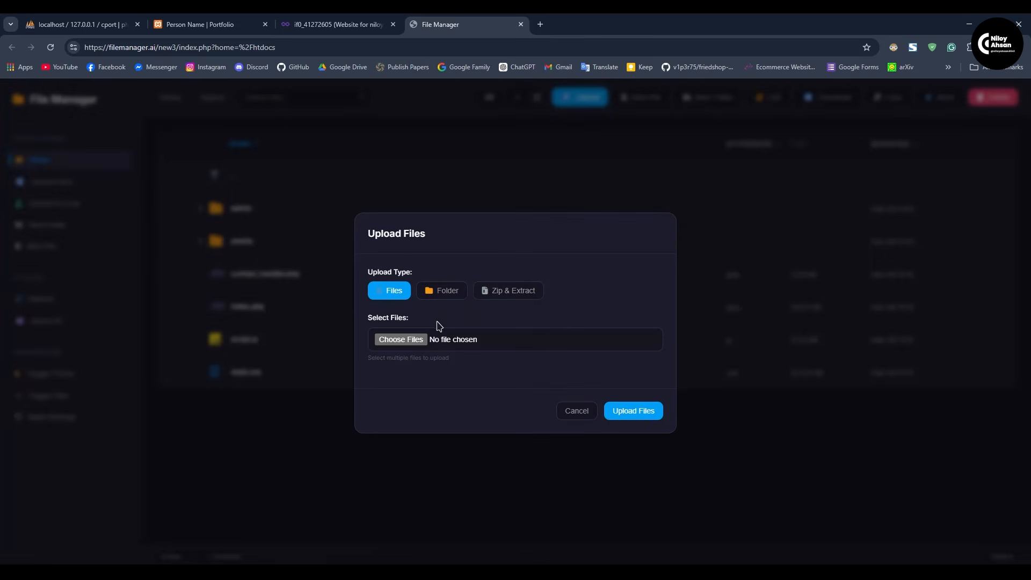
{"action": "left_click", "coordinate": [430, 290]}
{"action": "left_click", "coordinate": [401, 340]}
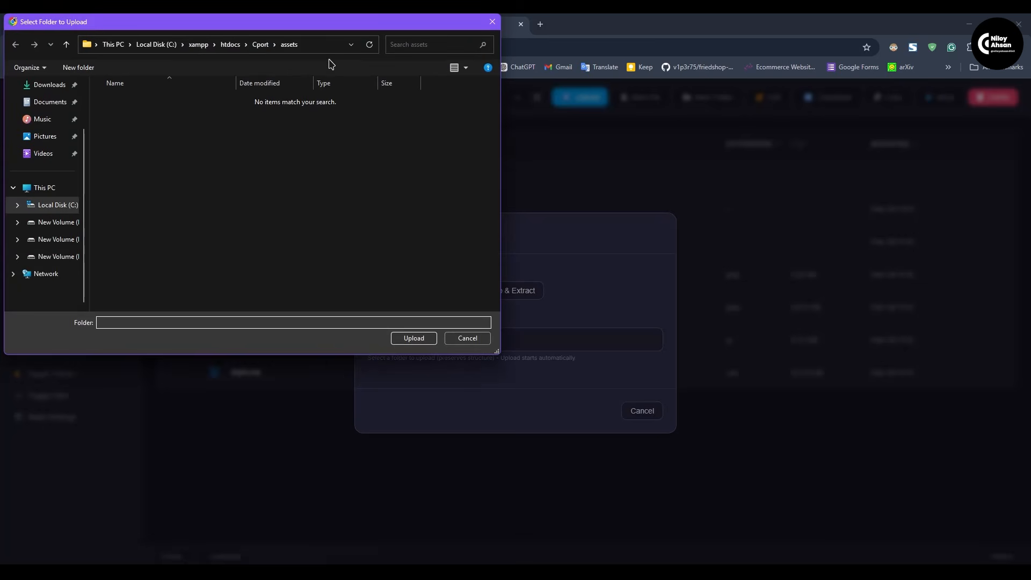
{"action": "left_click", "coordinate": [261, 44]}
{"action": "left_click", "coordinate": [119, 129]}
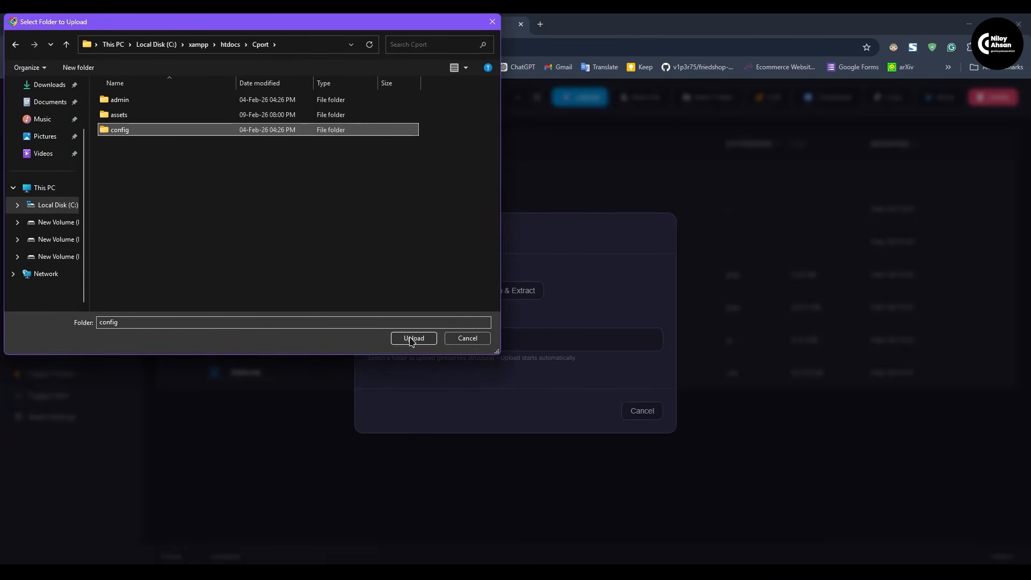
{"action": "left_click", "coordinate": [414, 338]}
{"action": "left_click", "coordinate": [564, 119]}
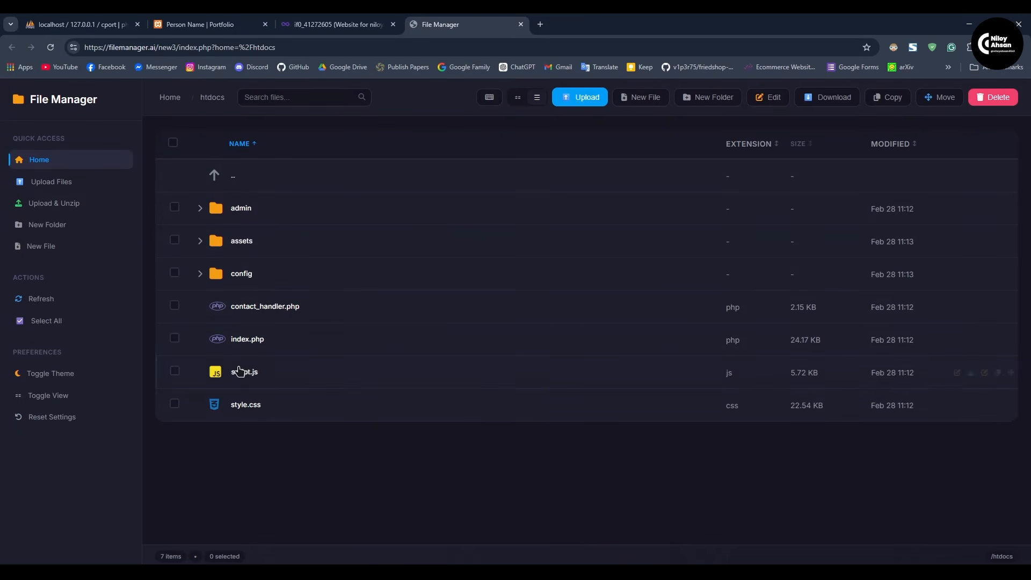
Step: Return to the InfinityFree account dashboard and open the hosting account's MySQL Databases page
{"action": "left_click", "coordinate": [365, 21]}
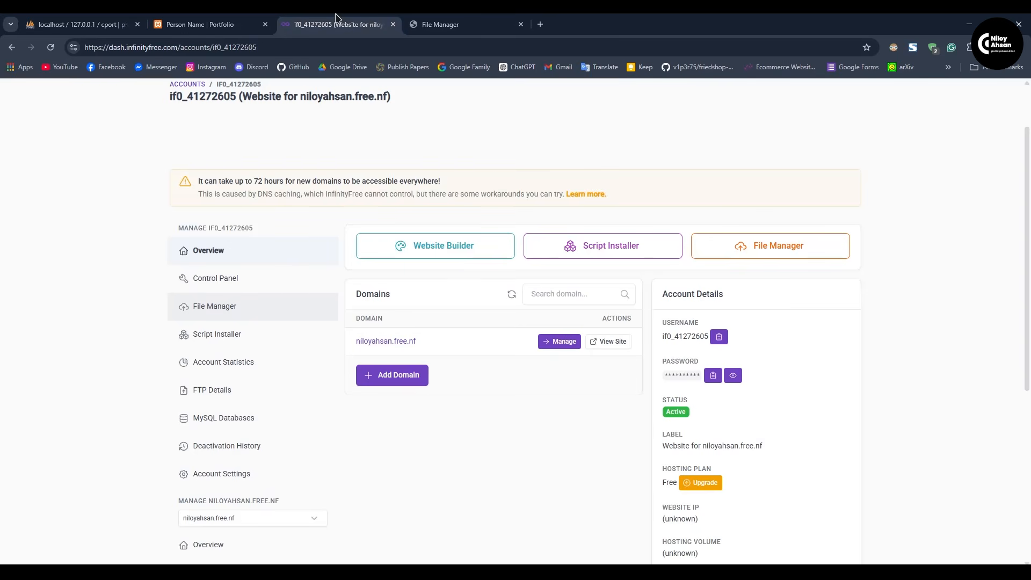
{"action": "scroll", "coordinate": [269, 280], "scroll_direction": "up", "scroll_amount": 1}
{"action": "scroll", "coordinate": [350, 280], "scroll_direction": "down", "scroll_amount": 1}
{"action": "left_click", "coordinate": [251, 422]}
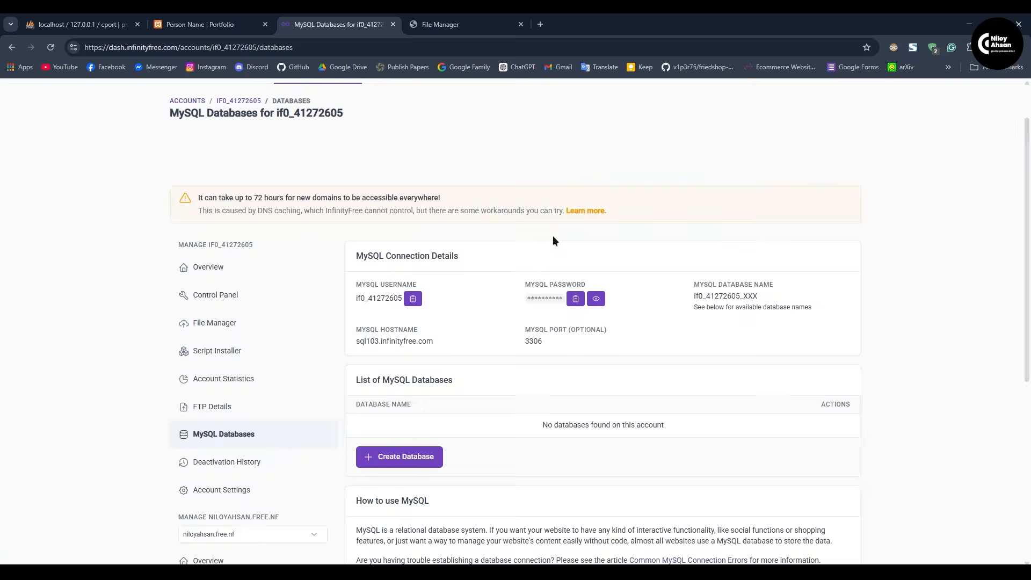
Step: Create a MySQL database named cport on the hosting account and open it in phpMyAdmin
{"action": "scroll", "coordinate": [552, 235], "scroll_direction": "down", "scroll_amount": 2}
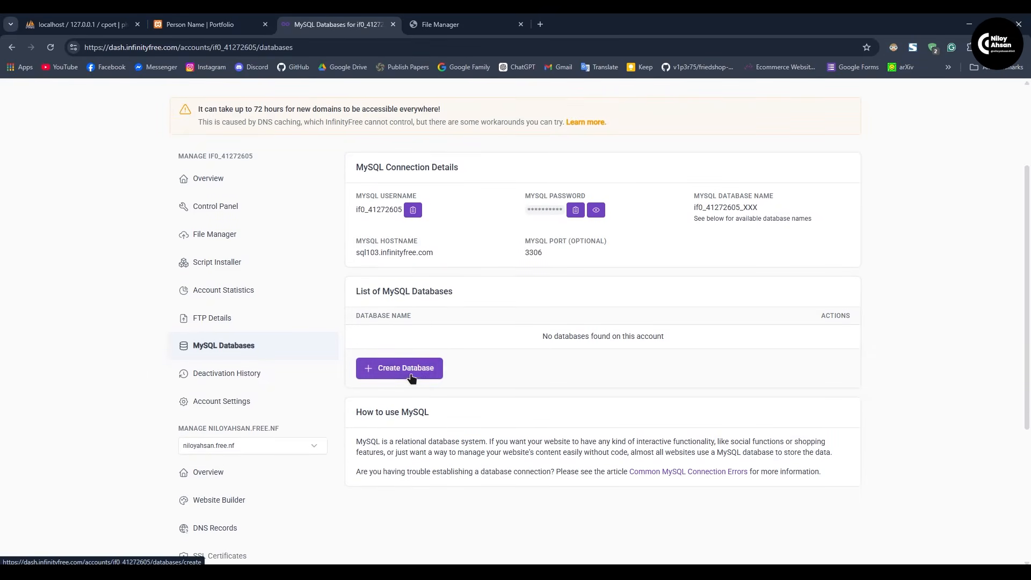
{"action": "left_click", "coordinate": [424, 376]}
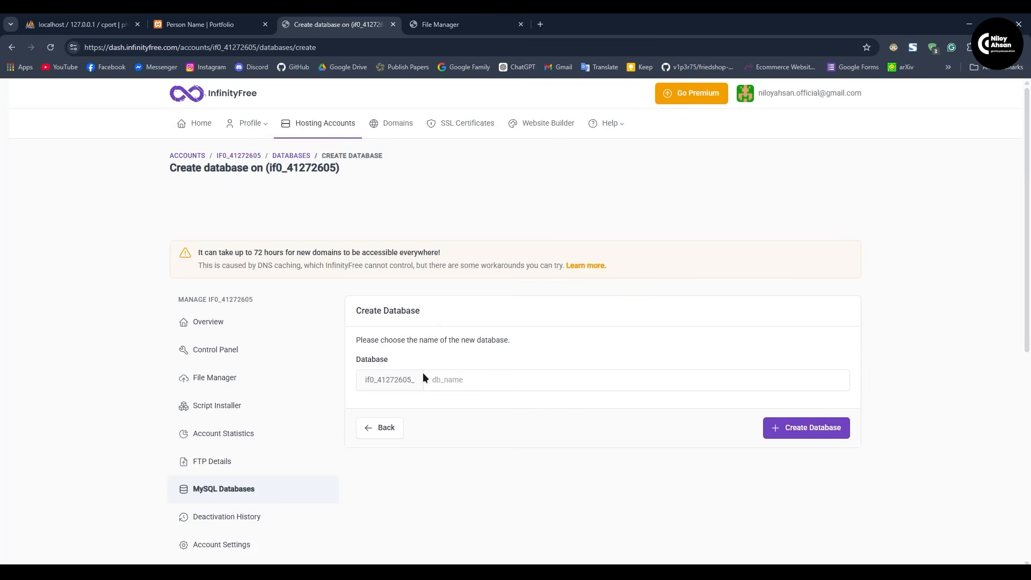
{"action": "left_click", "coordinate": [434, 381]}
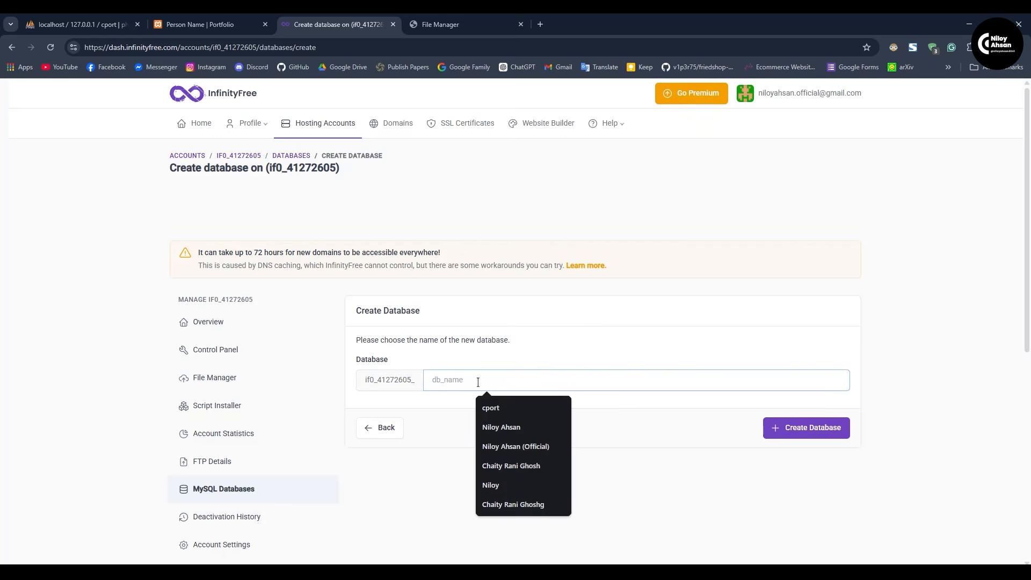
{"action": "left_click", "coordinate": [495, 407]}
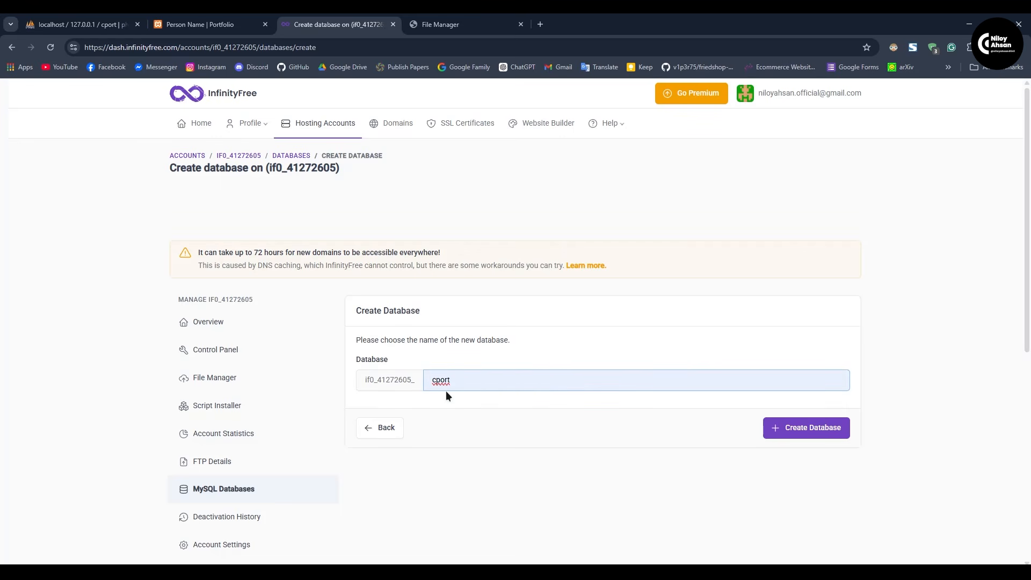
{"action": "left_click", "coordinate": [813, 430]}
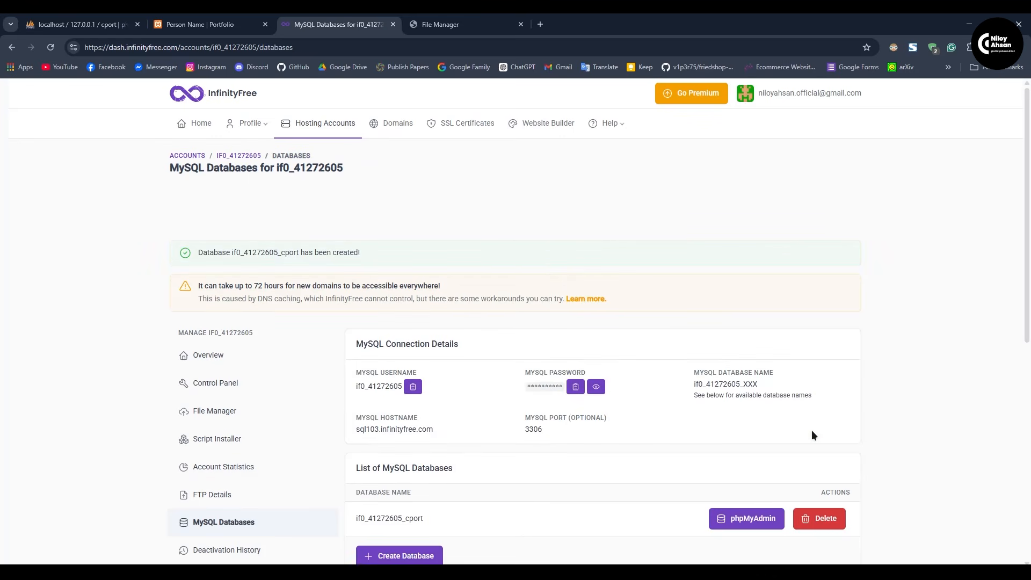
{"action": "scroll", "coordinate": [406, 404], "scroll_direction": "down", "scroll_amount": 3}
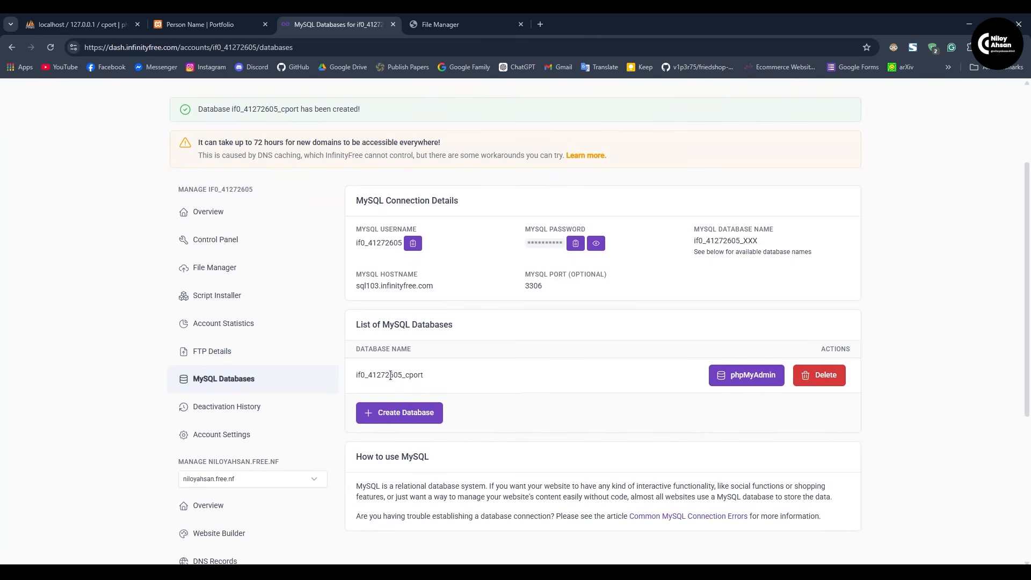
{"action": "left_click", "coordinate": [753, 382]}
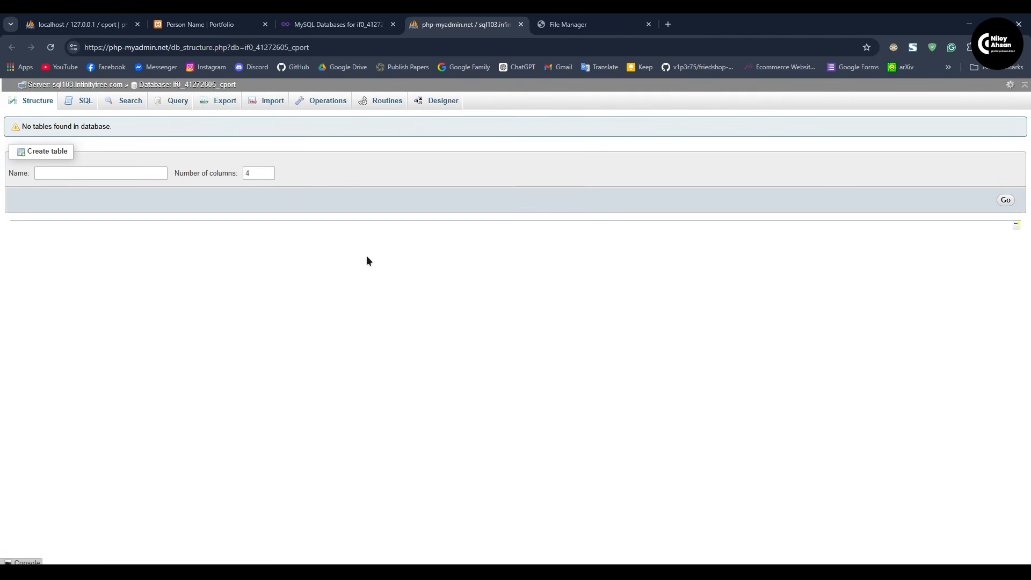
Step: Export the local cport database from localhost phpMyAdmin with the Quick method in SQL format, saving it as cport.sql in Downloads
{"action": "left_click", "coordinate": [103, 21]}
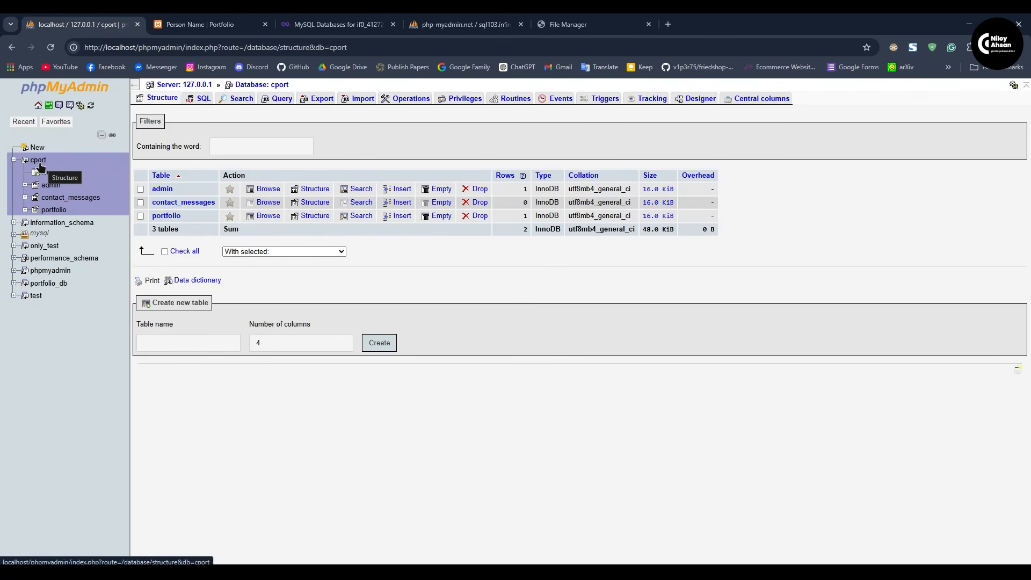
{"action": "left_click", "coordinate": [318, 99]}
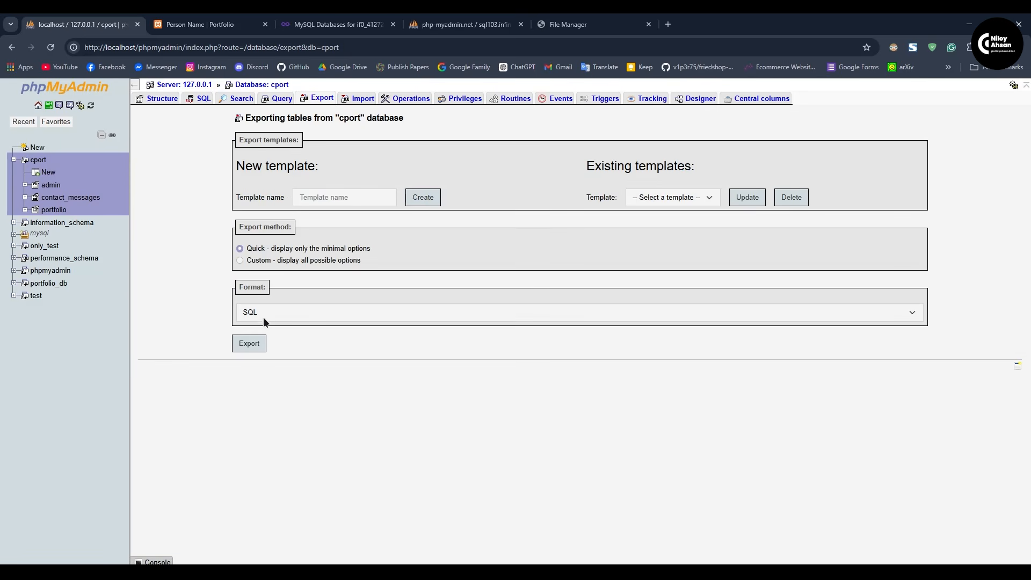
{"action": "left_click", "coordinate": [249, 342]}
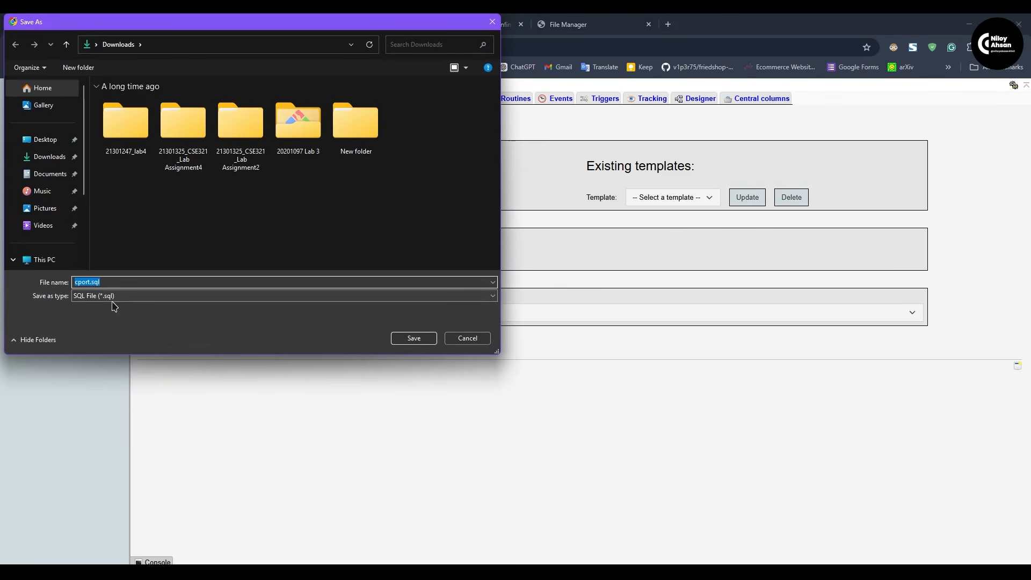
{"action": "left_click", "coordinate": [421, 339]}
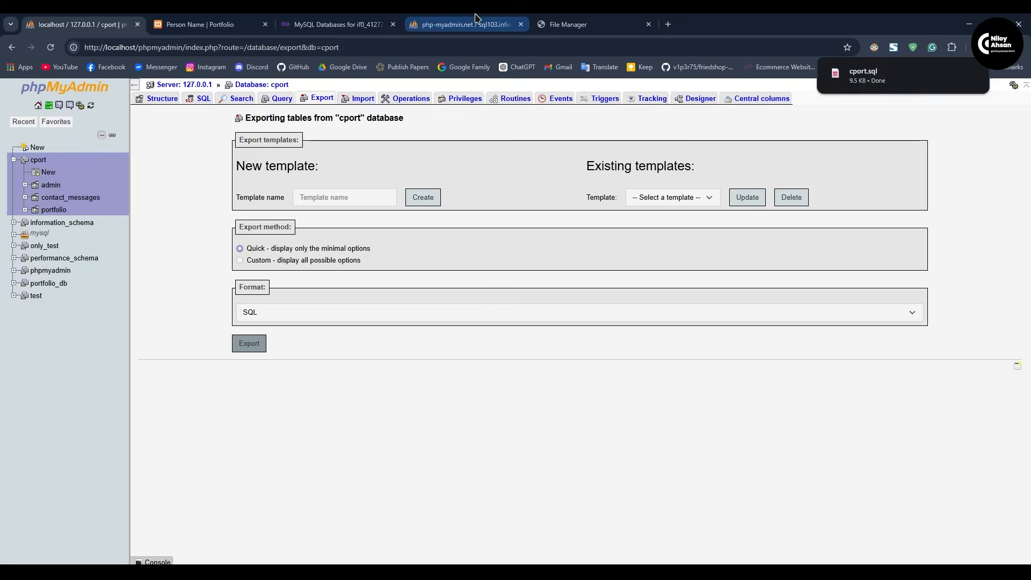
Step: Import cport.sql from Downloads into the online cport database in the hosting account's phpMyAdmin
{"action": "left_click", "coordinate": [458, 23]}
{"action": "left_click", "coordinate": [256, 106]}
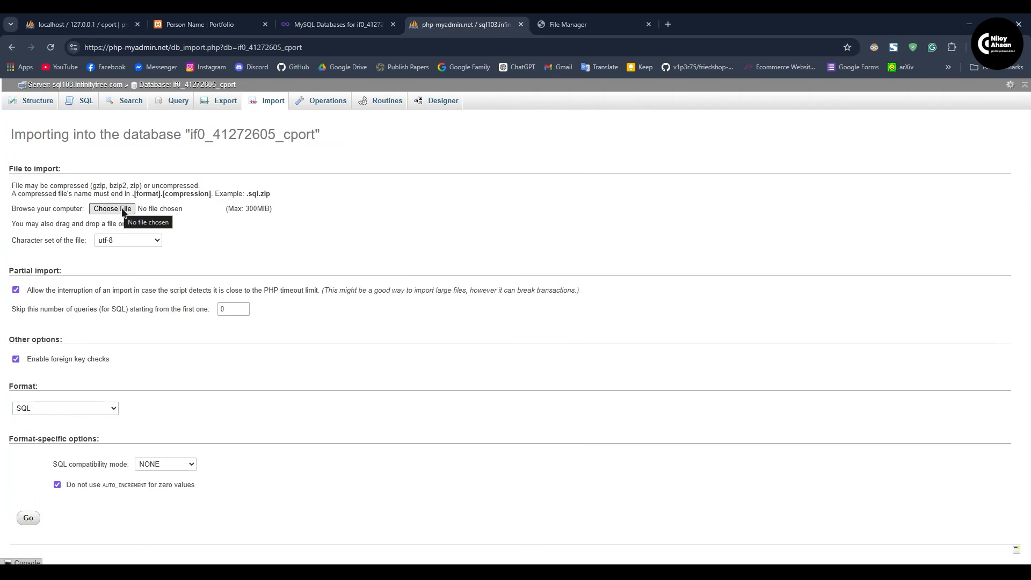
{"action": "left_click", "coordinate": [113, 209]}
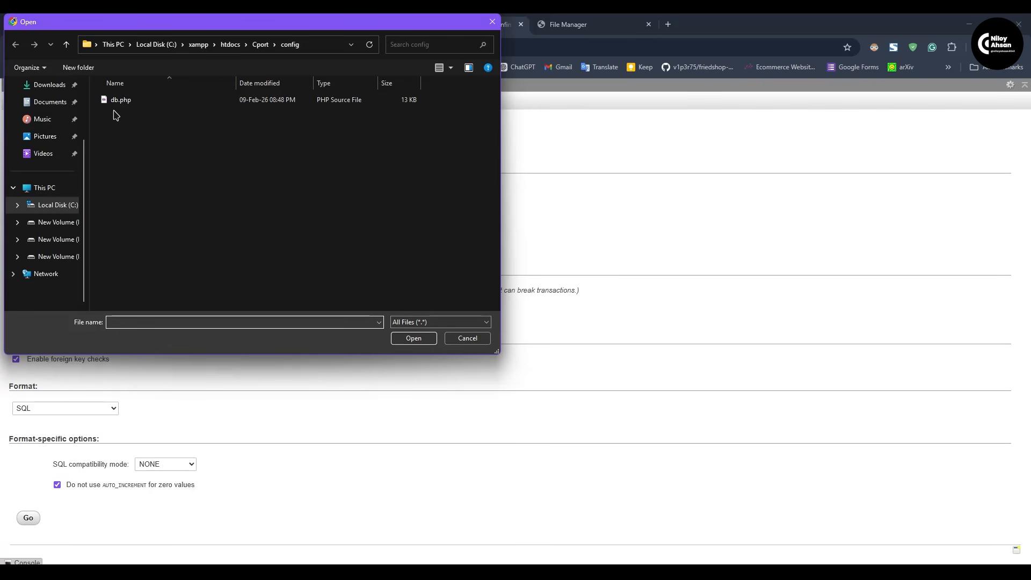
{"action": "left_click", "coordinate": [48, 85]}
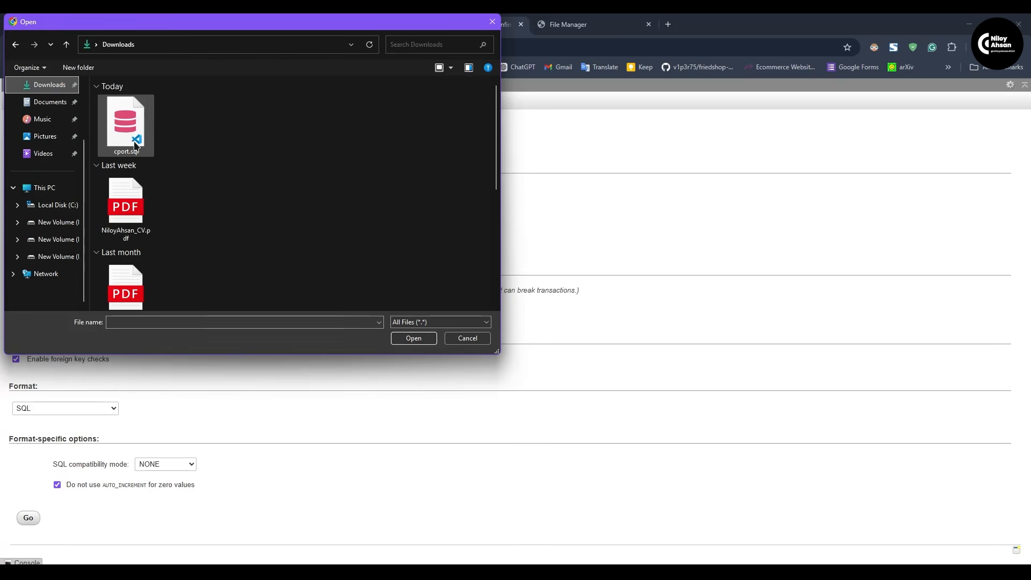
{"action": "double_click", "coordinate": [135, 124]}
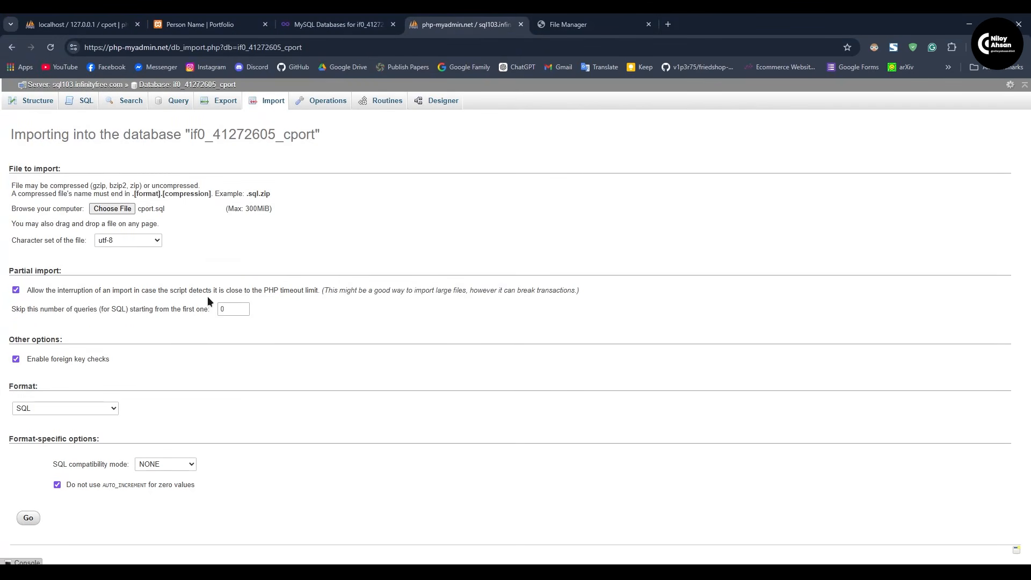
{"action": "left_click", "coordinate": [28, 519]}
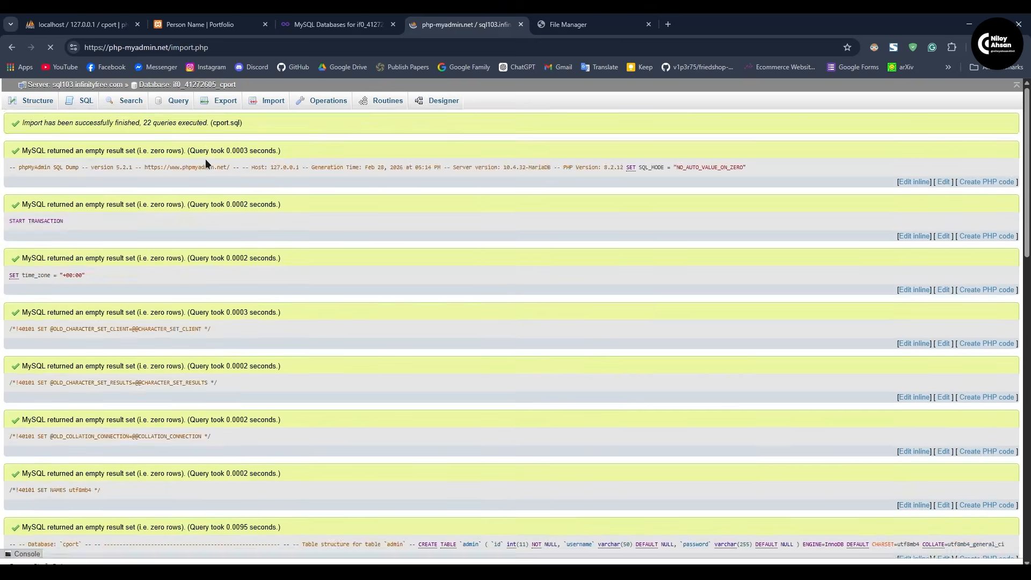
Step: Review the import results and the table list of the online cport database
{"action": "scroll", "coordinate": [205, 159], "scroll_direction": "down", "scroll_amount": 15}
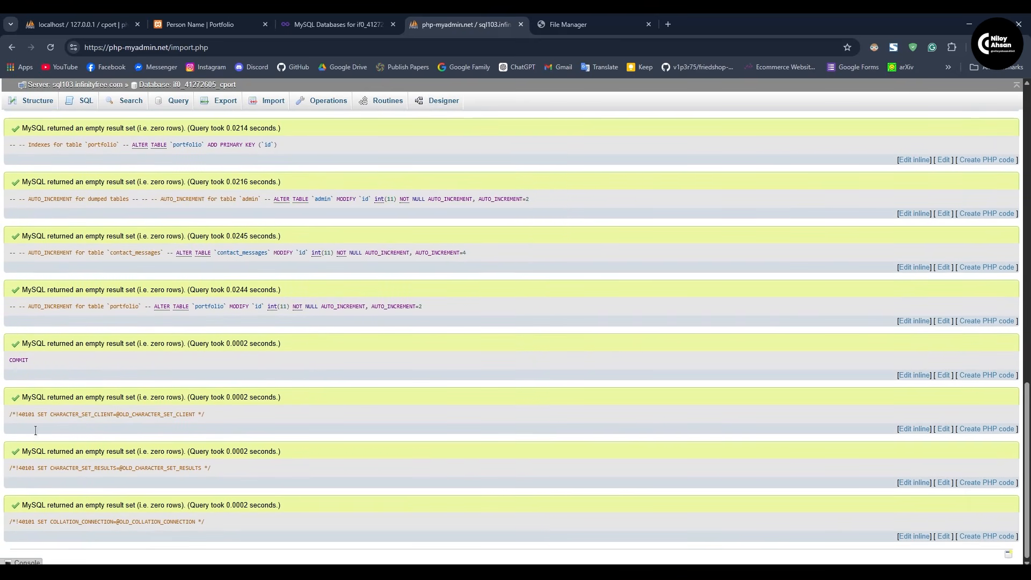
{"action": "scroll", "coordinate": [336, 377], "scroll_direction": "up", "scroll_amount": 20}
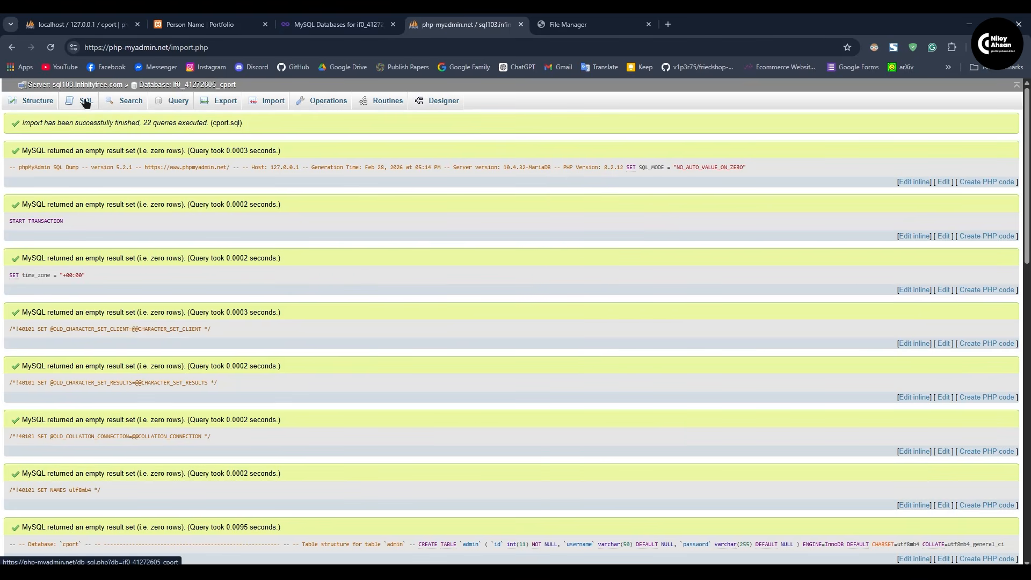
{"action": "left_click", "coordinate": [36, 107]}
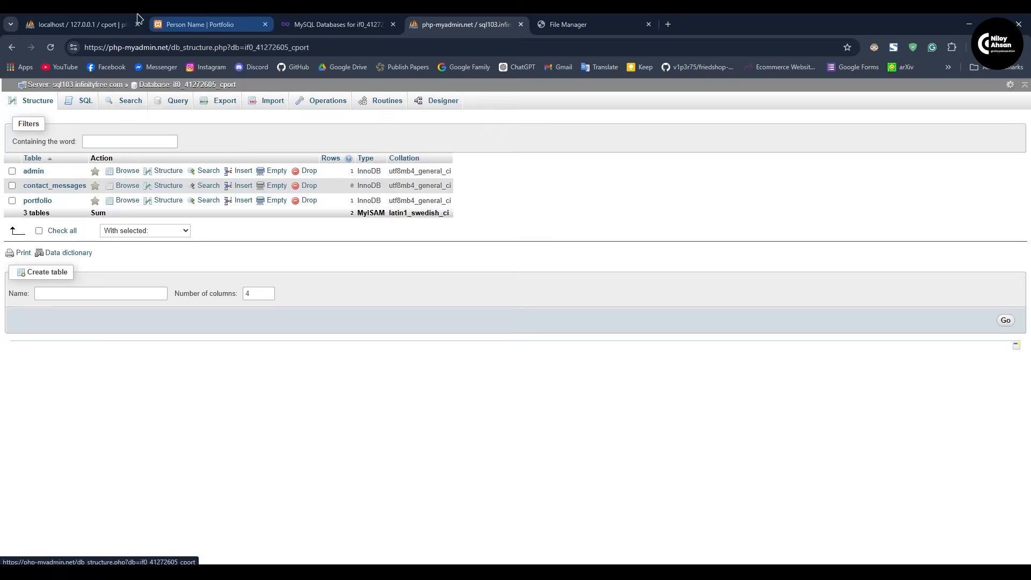
{"action": "left_click", "coordinate": [107, 24]}
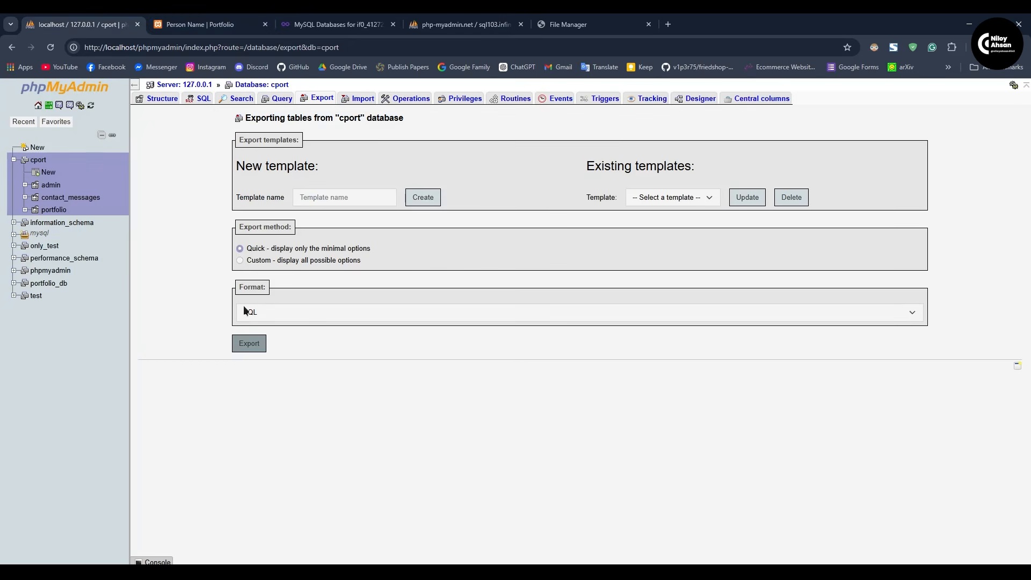
{"action": "left_click", "coordinate": [462, 24]}
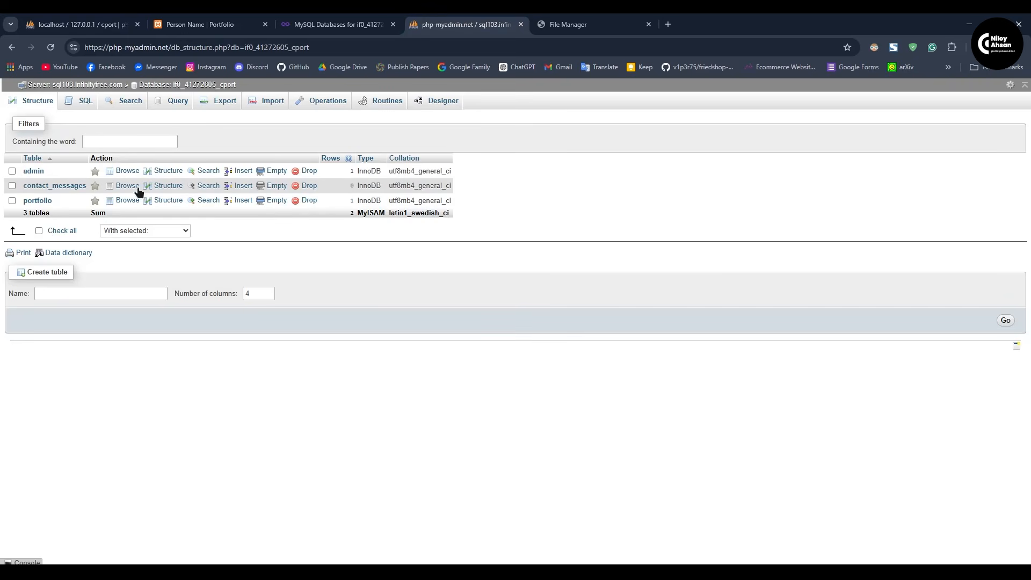
Step: Close the online phpMyAdmin page and return to the hosting account's MySQL Databases page
{"action": "middle_click", "coordinate": [463, 19]}
{"action": "left_click", "coordinate": [339, 24]}
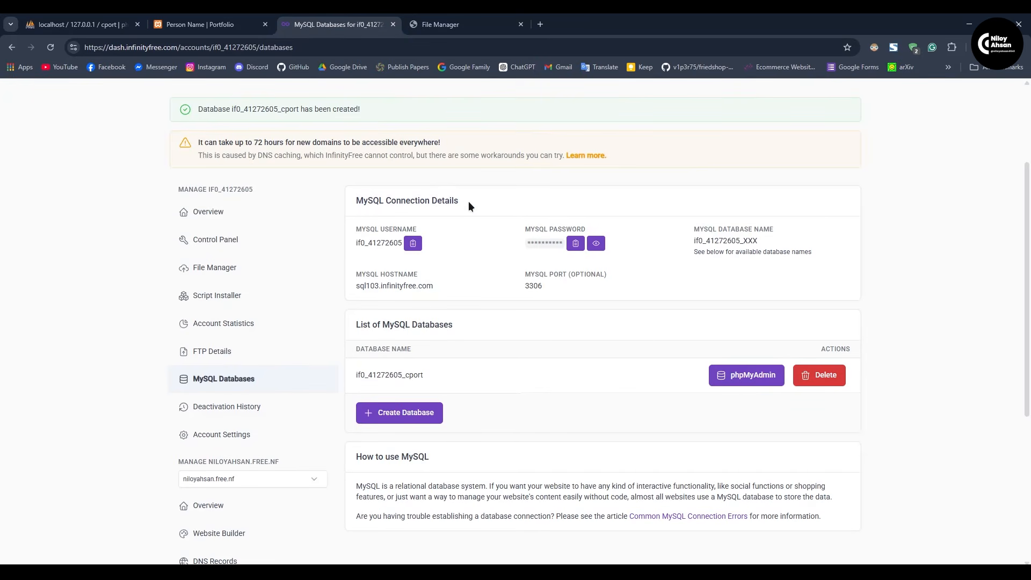
{"action": "left_click", "coordinate": [103, 19]}
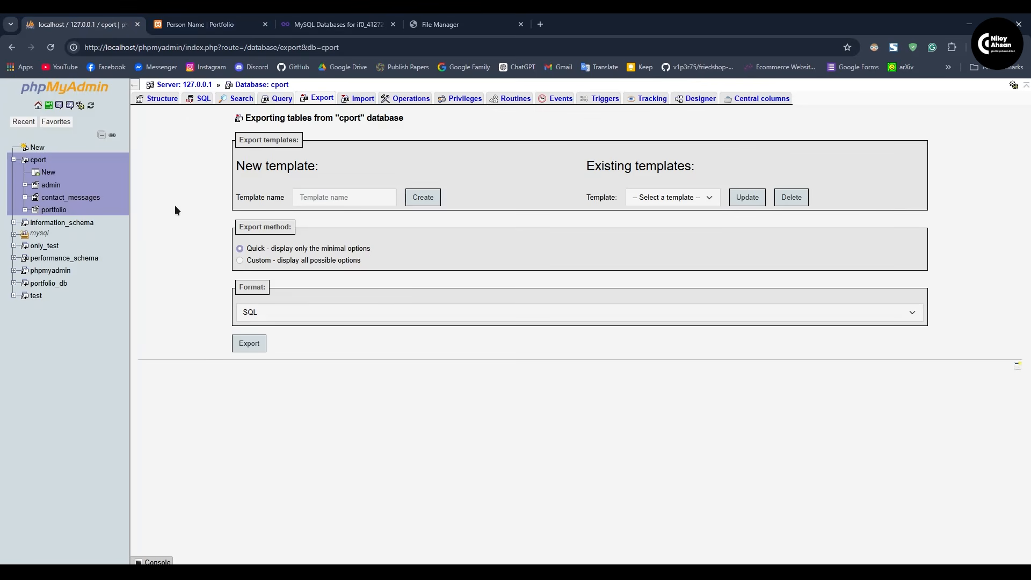
{"action": "left_click", "coordinate": [380, 16]}
{"action": "scroll", "coordinate": [407, 297], "scroll_direction": "up", "scroll_amount": 3}
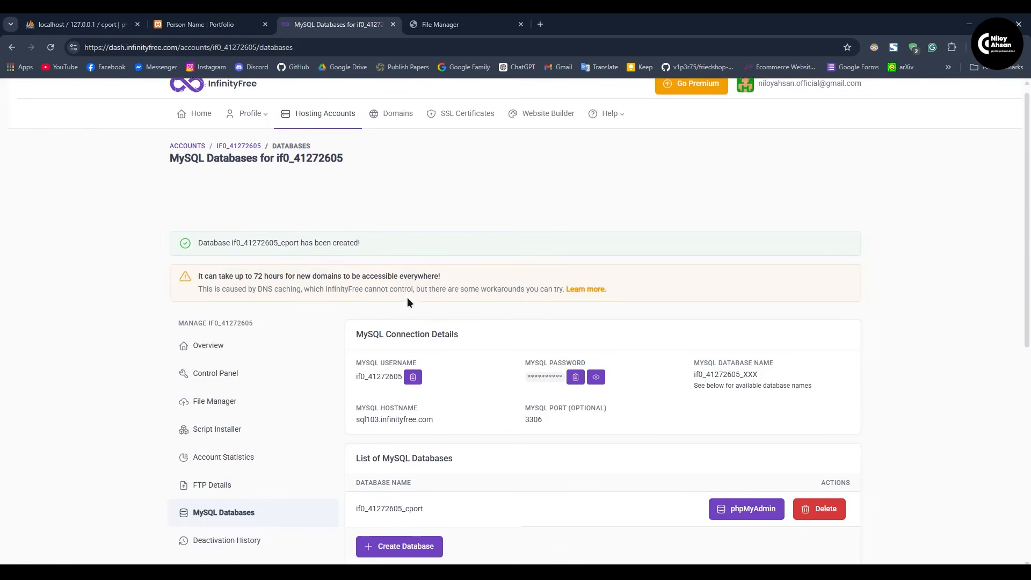
{"action": "scroll", "coordinate": [392, 356], "scroll_direction": "down", "scroll_amount": 1}
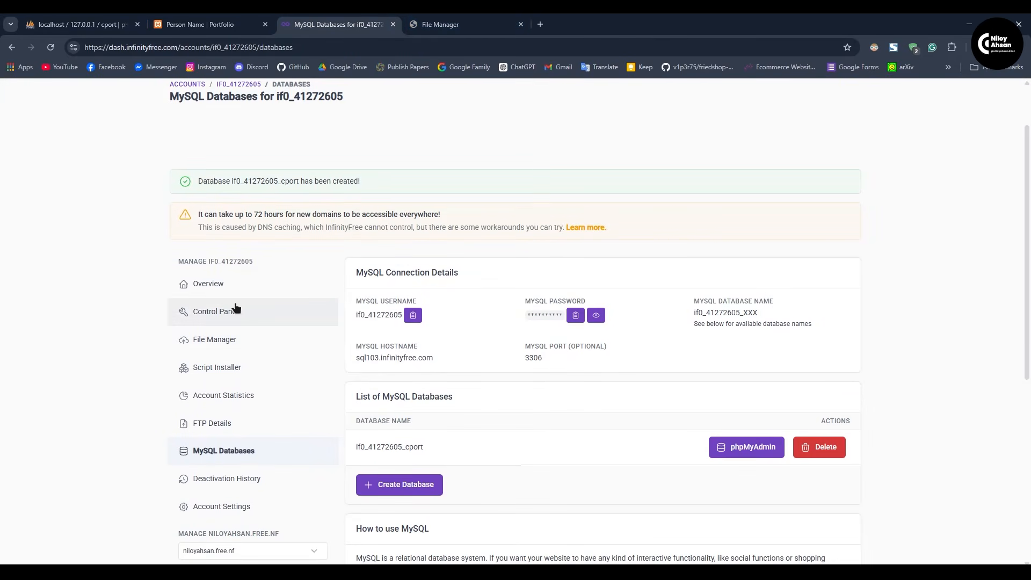
Step: Open the hosting account's file manager and open db.php from the config folder in htdocs for editing
{"action": "left_click", "coordinate": [204, 317]}
{"action": "left_click", "coordinate": [520, 24]}
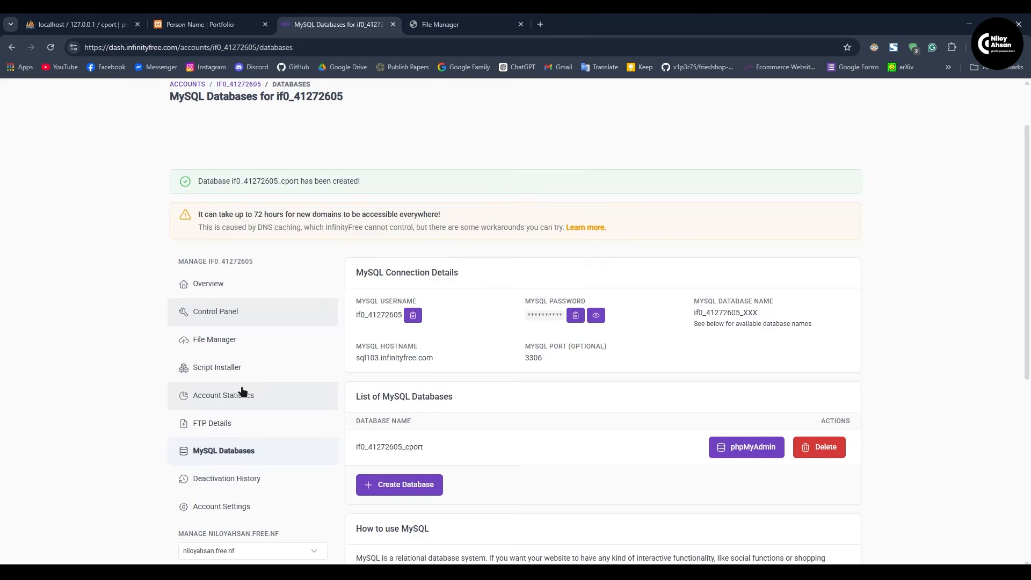
{"action": "left_click", "coordinate": [221, 343]}
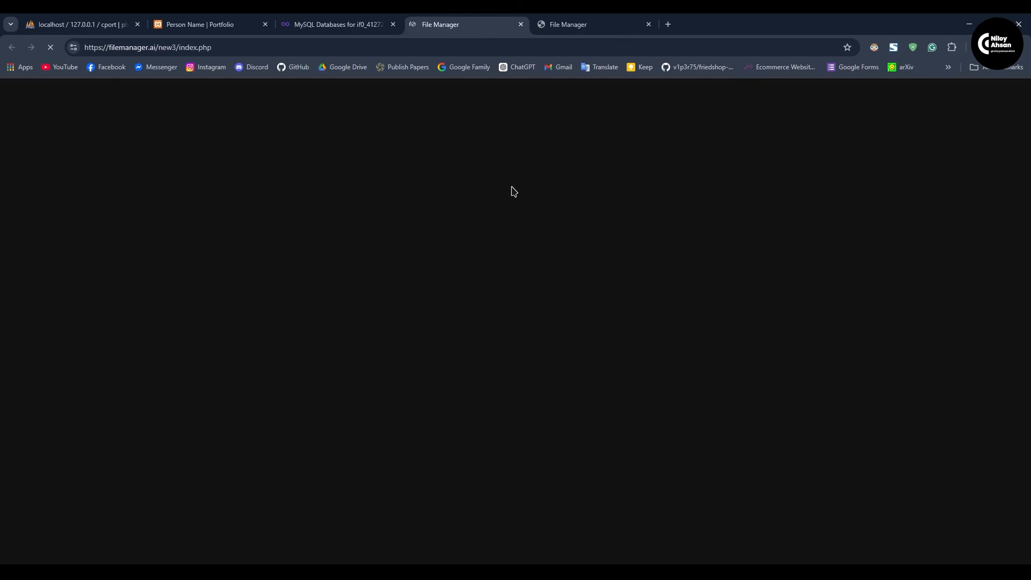
{"action": "left_click", "coordinate": [237, 177]}
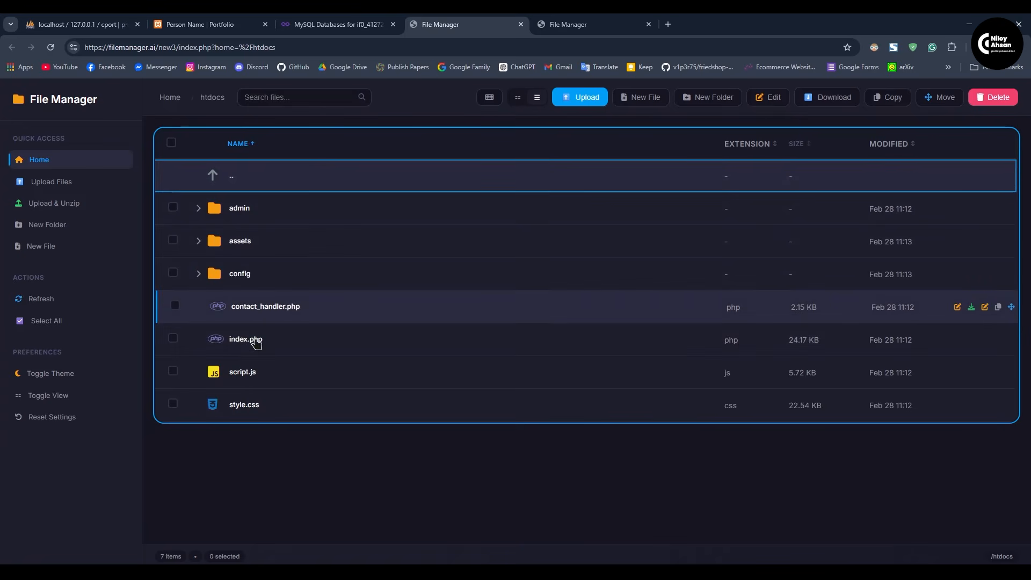
{"action": "left_click", "coordinate": [200, 274]}
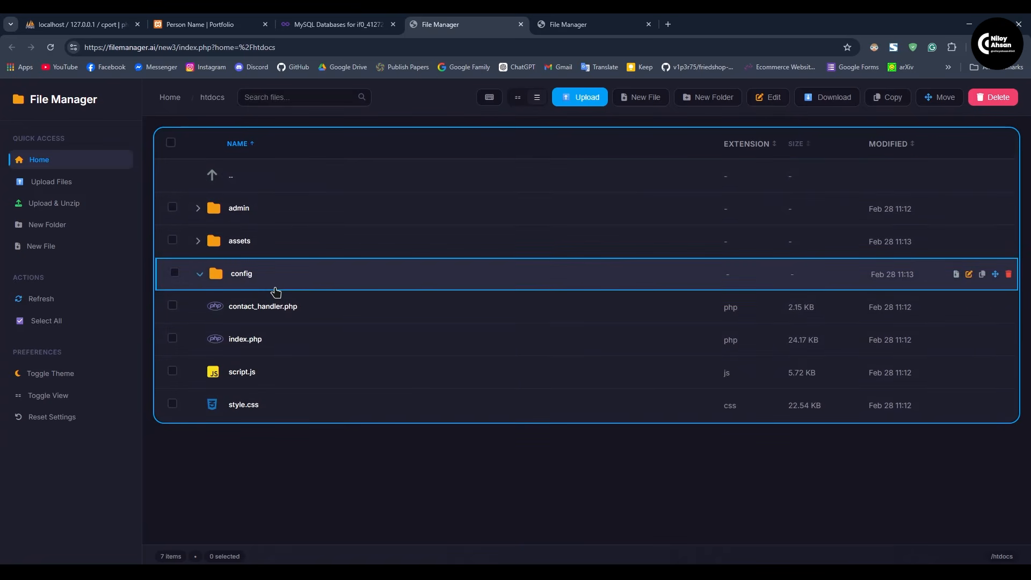
{"action": "left_click", "coordinate": [255, 309]}
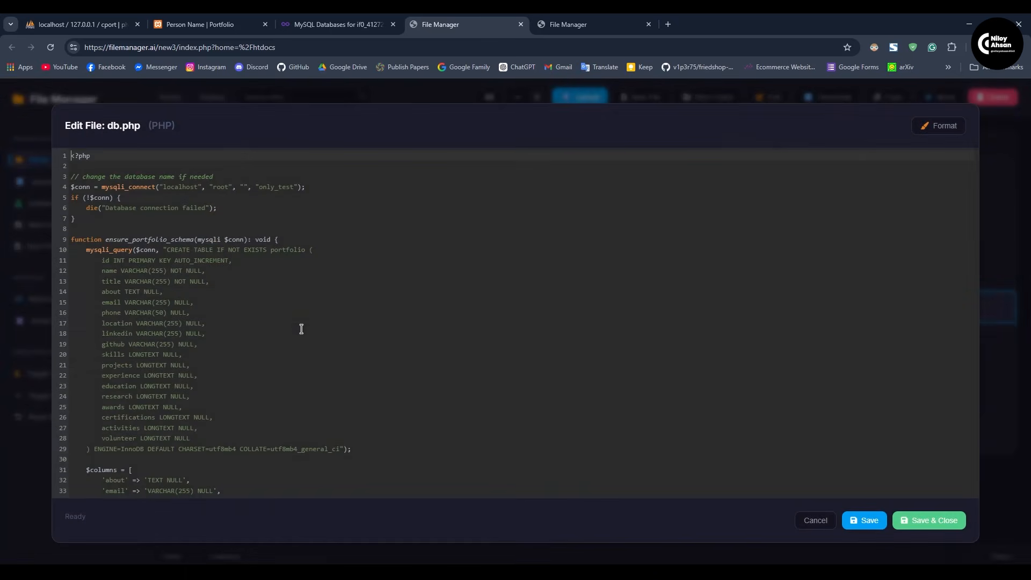
Step: Examine the mysqli_connect arguments in db.php and the matching MySQL connection details and database name on the hosting account
{"action": "double_click", "coordinate": [122, 187]}
{"action": "left_click", "coordinate": [148, 198]}
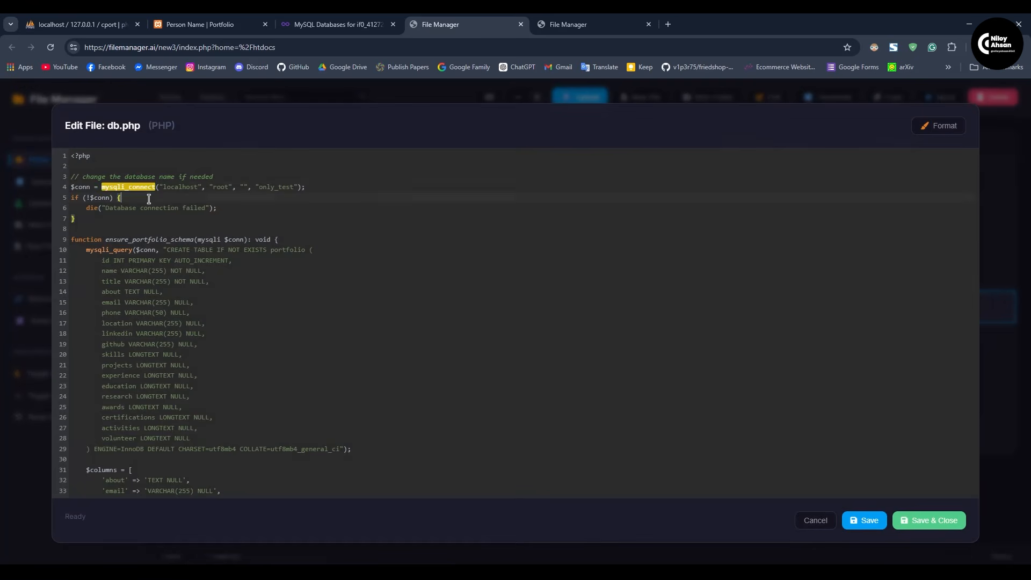
{"action": "double_click", "coordinate": [180, 188]}
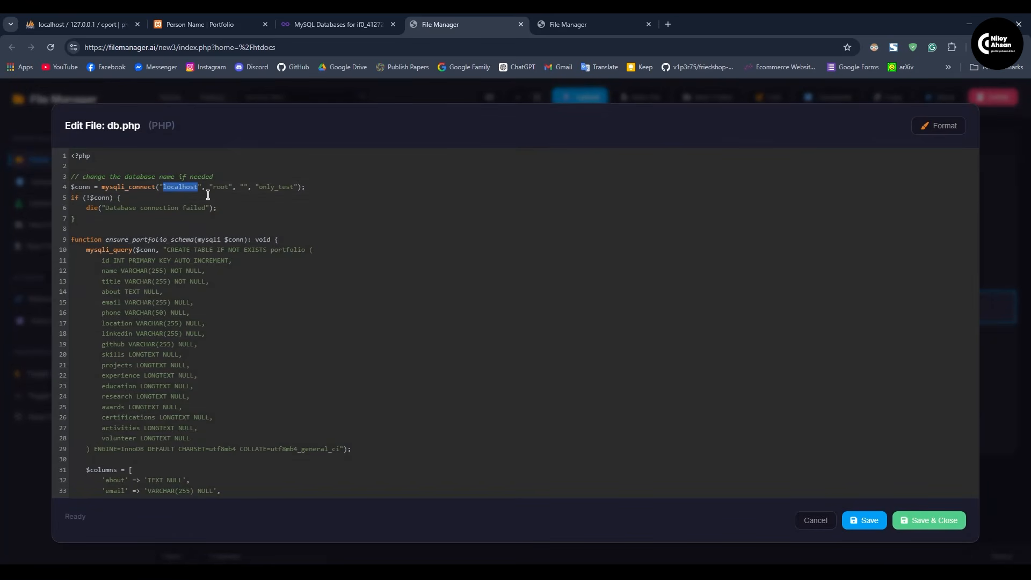
{"action": "double_click", "coordinate": [220, 187]}
{"action": "left_click", "coordinate": [245, 189]}
{"action": "double_click", "coordinate": [282, 187]}
{"action": "left_click_drag", "start_coordinate": [304, 185], "coordinate": [159, 187]}
{"action": "left_click", "coordinate": [233, 188]}
{"action": "left_click", "coordinate": [360, 24]}
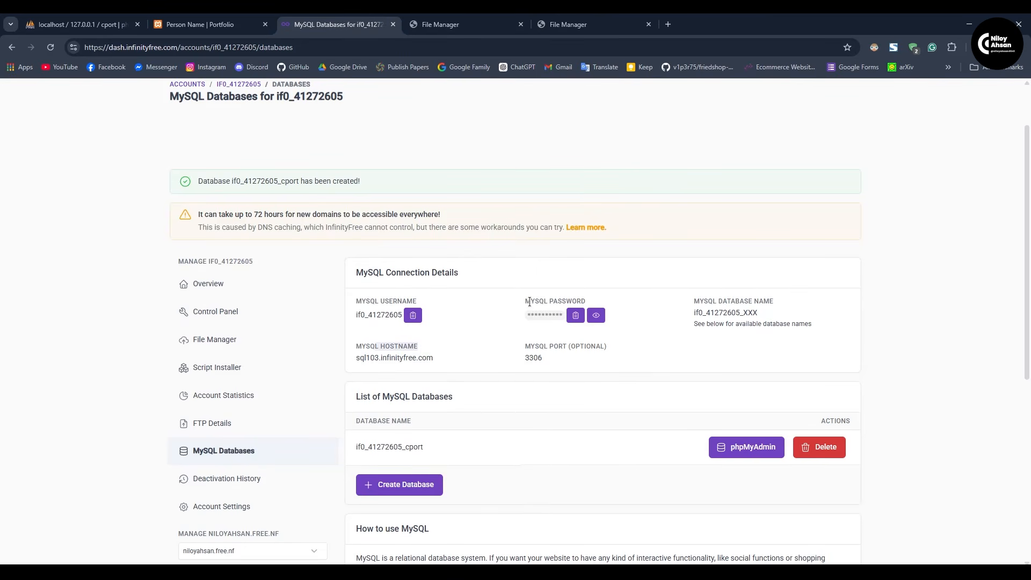
{"action": "left_click_drag", "start_coordinate": [529, 301], "coordinate": [629, 298]}
{"action": "left_click", "coordinate": [632, 299]}
{"action": "left_click_drag", "start_coordinate": [371, 448], "coordinate": [447, 446]}
{"action": "left_click", "coordinate": [446, 446]}
Step: Replace the localhost argument of mysqli_connect in db.php with the MySQL hostname sql103.infinityfree.com copied from the connection details
{"action": "left_click", "coordinate": [459, 22]}
{"action": "double_click", "coordinate": [276, 249]}
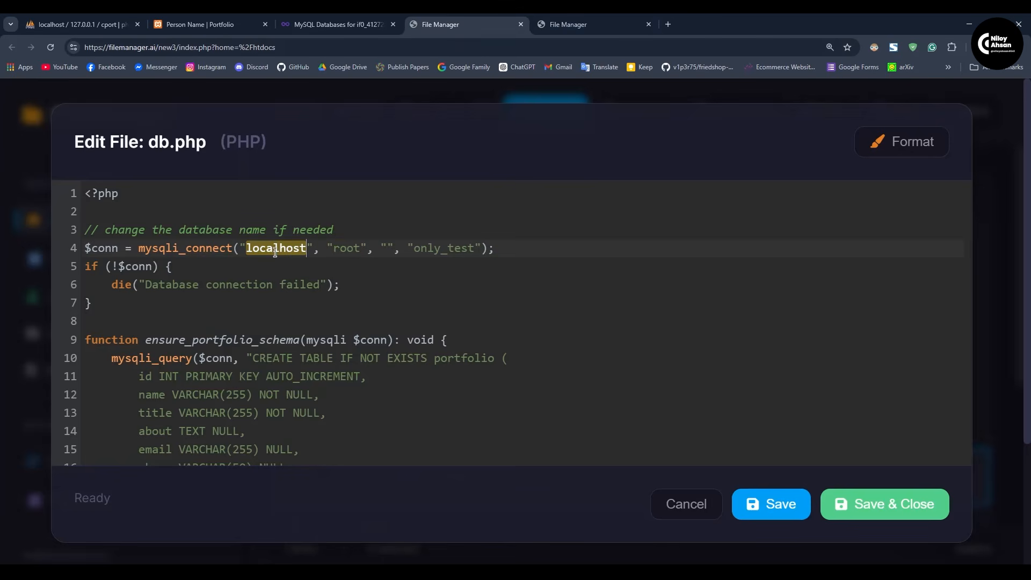
{"action": "double_click", "coordinate": [283, 252]}
{"action": "left_click", "coordinate": [333, 25]}
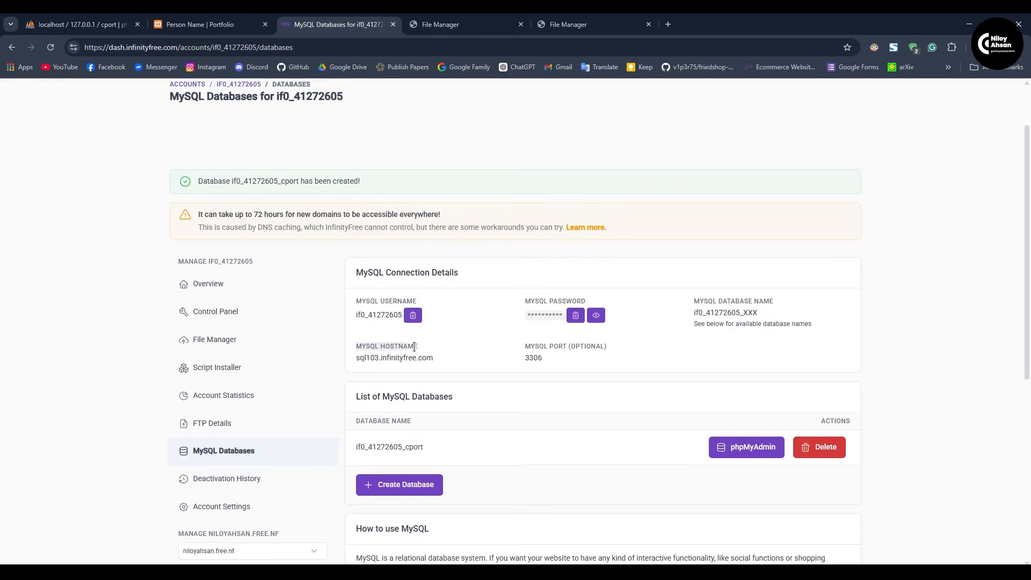
{"action": "left_click_drag", "start_coordinate": [437, 358], "coordinate": [353, 361]}
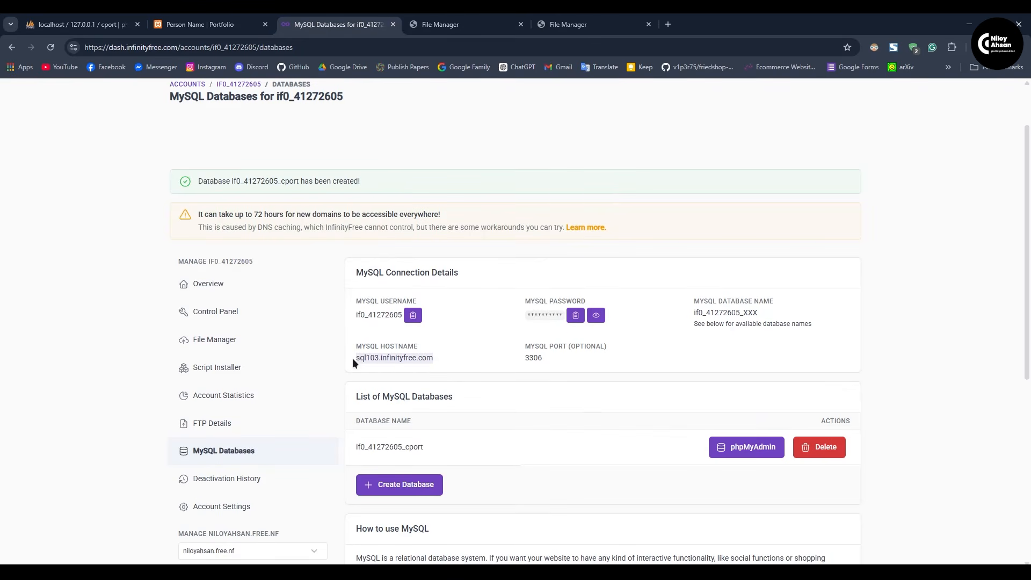
{"action": "right_click", "coordinate": [380, 358]}
{"action": "left_click", "coordinate": [411, 369]}
{"action": "left_click", "coordinate": [440, 24]}
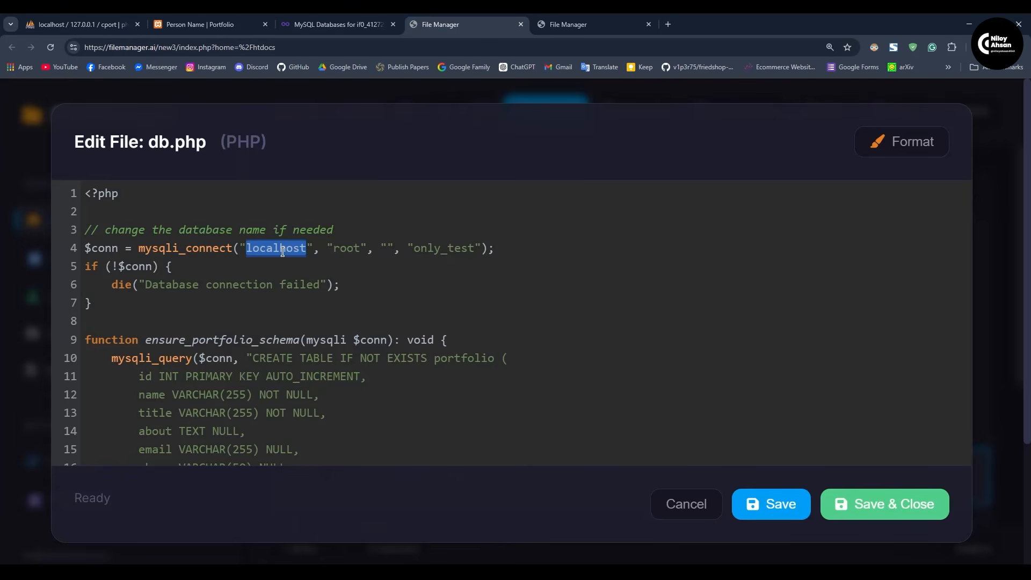
{"action": "key", "text": "ctrl+v"}
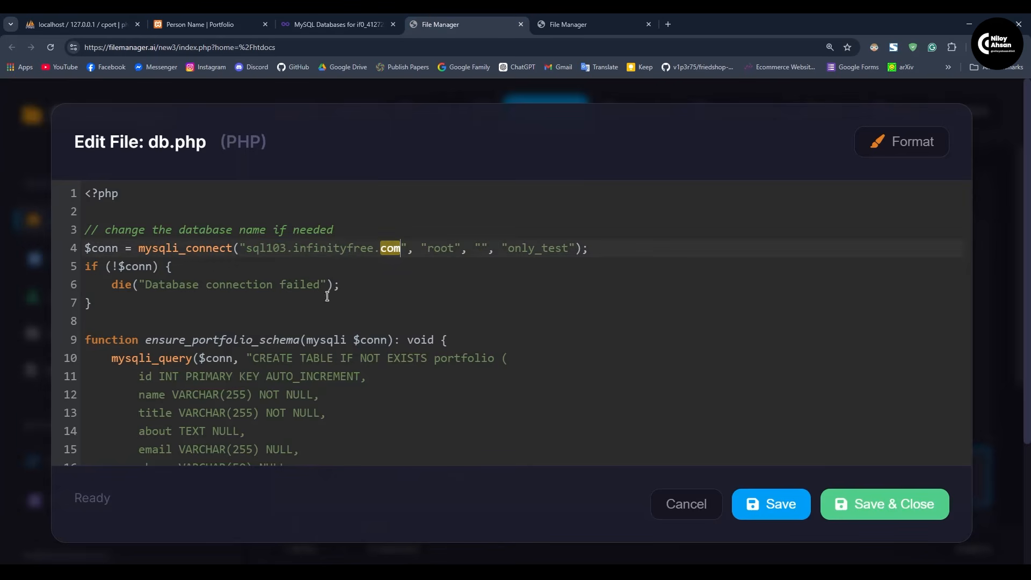
Step: Replace the root user in the mysqli_connect call with the MySQL username copied from the hosting account's connection details
{"action": "double_click", "coordinate": [439, 251]}
{"action": "key", "text": "ctrl+shift+Tab"}
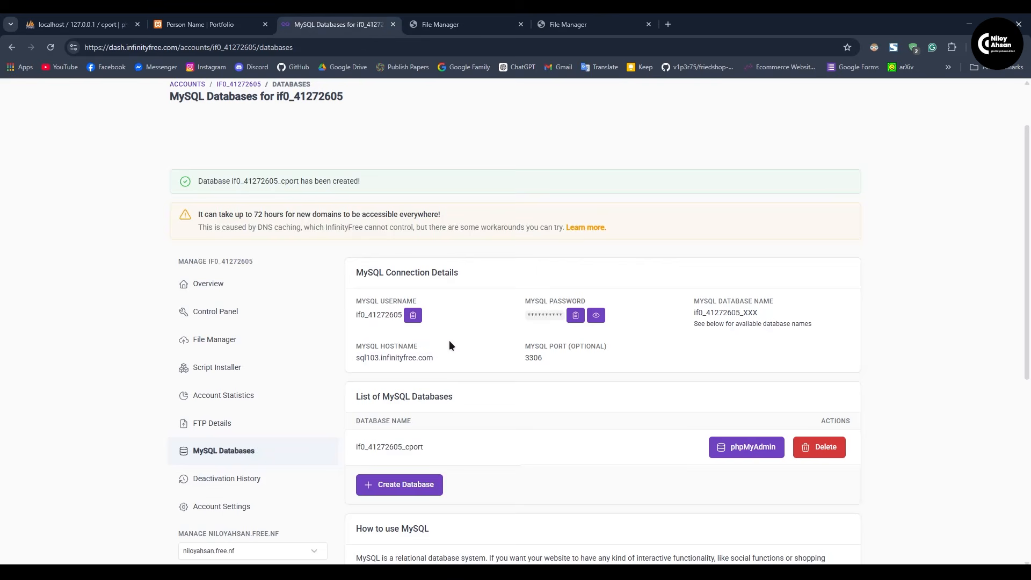
{"action": "left_click", "coordinate": [413, 315]}
{"action": "key", "text": "ctrl+Tab"}
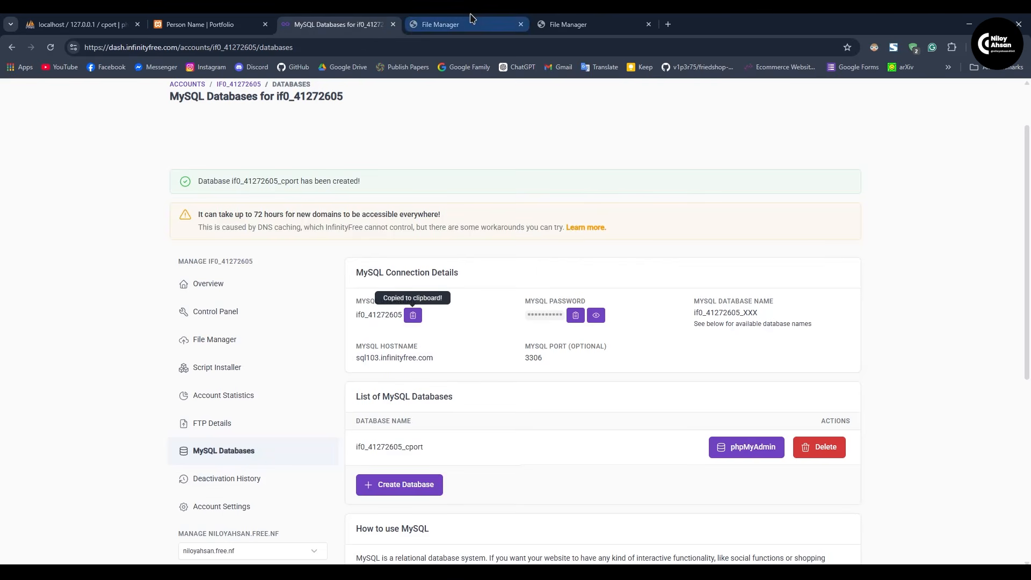
{"action": "key", "text": "ctrl+v"}
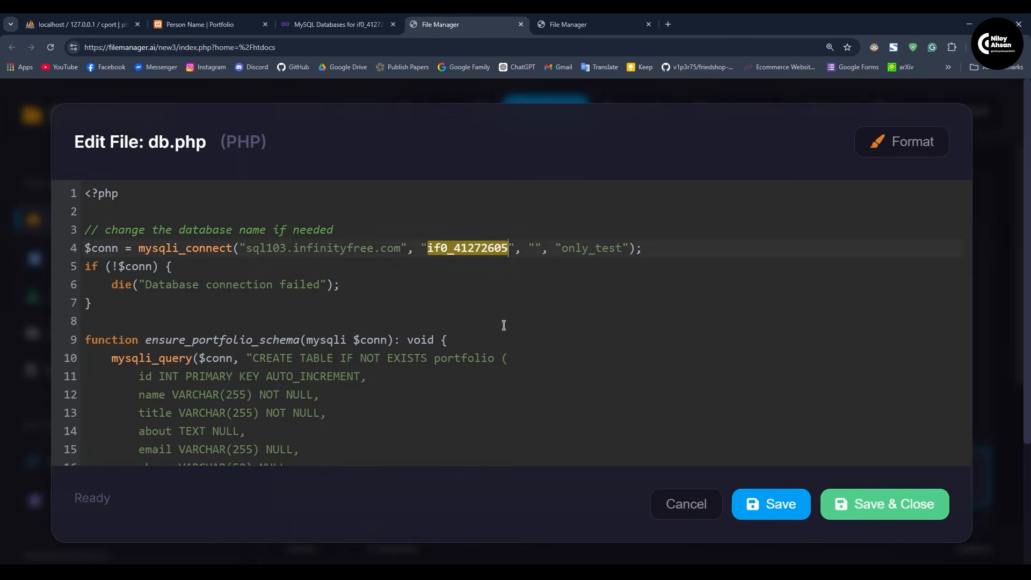
Step: Copy the MySQL password from the connection details and paste it into the empty password argument of mysqli_connect
{"action": "left_click", "coordinate": [341, 18]}
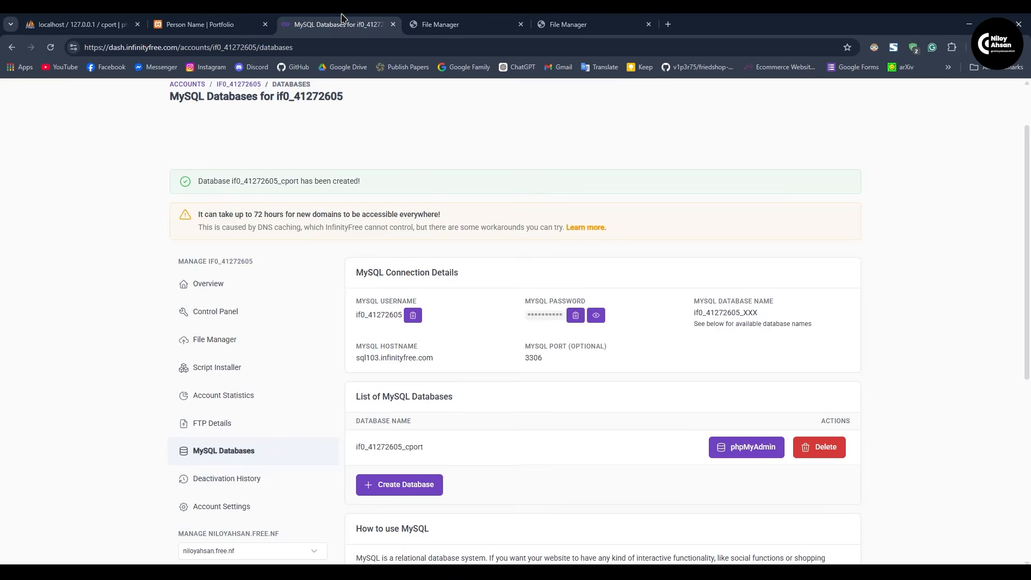
{"action": "left_click", "coordinate": [578, 315]}
{"action": "key", "text": "ctrl+Tab"}
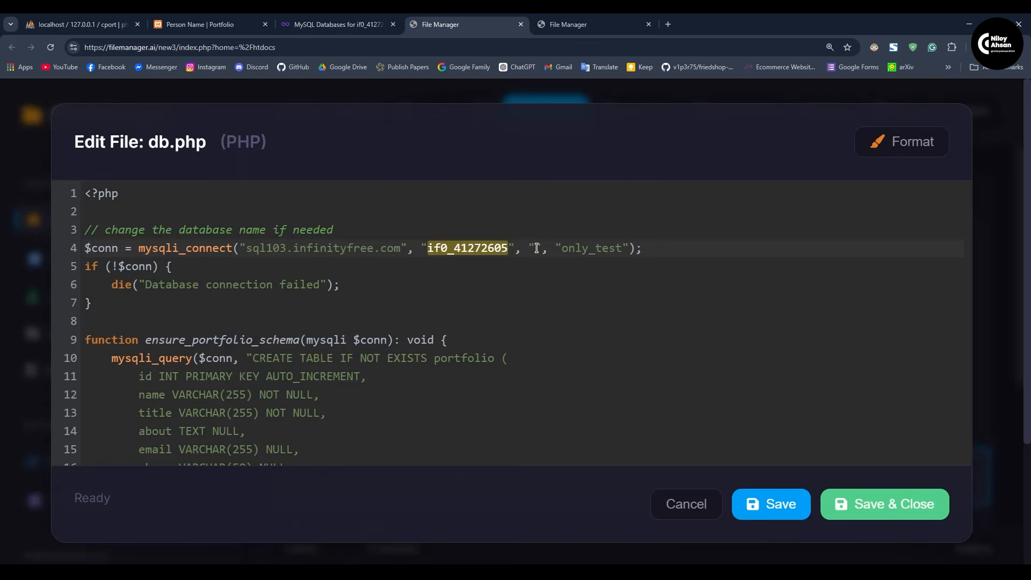
{"action": "key", "text": "ctrl+v"}
Step: Fill the still-empty password argument of mysqli_connect in db.php with the MySQL password copied from the hosting account
{"action": "key", "text": "ctrl+shift+Tab"}
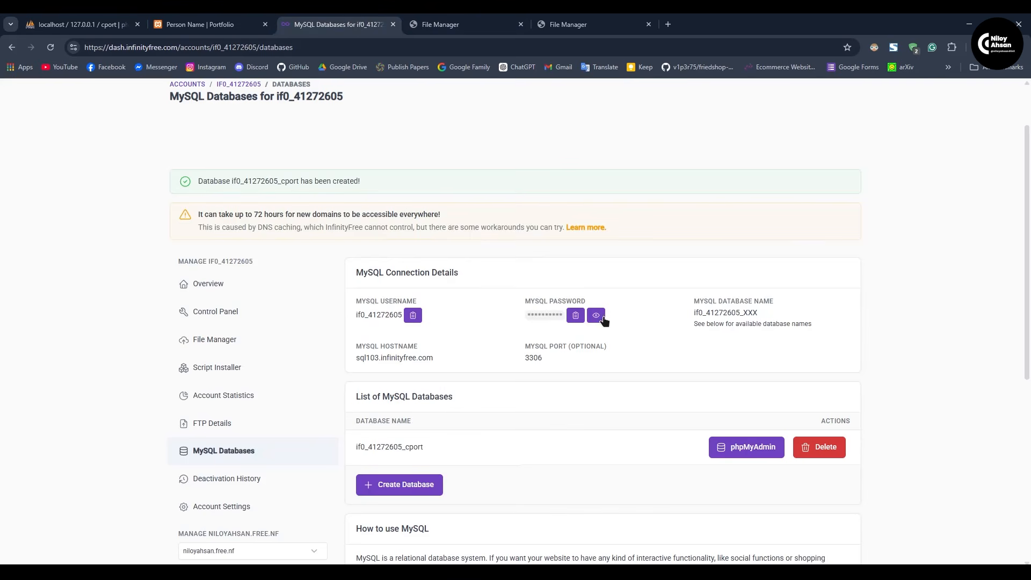
{"action": "left_click", "coordinate": [462, 19]}
Step: Replace only_test in the mysqli_connect call with the full name of the hosted cport database, then save and close db.php
{"action": "double_click", "coordinate": [647, 246]}
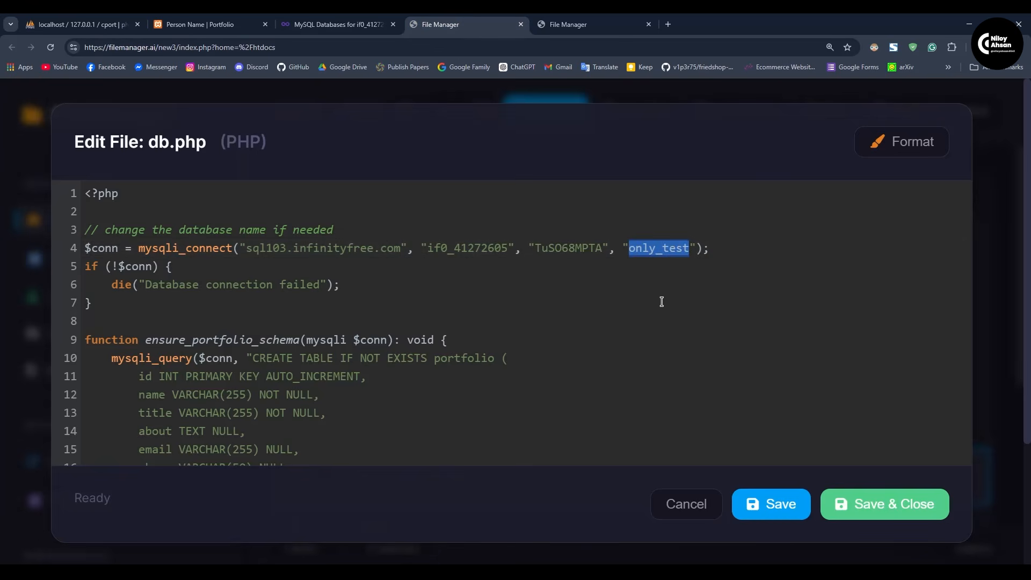
{"action": "key", "text": "ctrl+shift+Tab"}
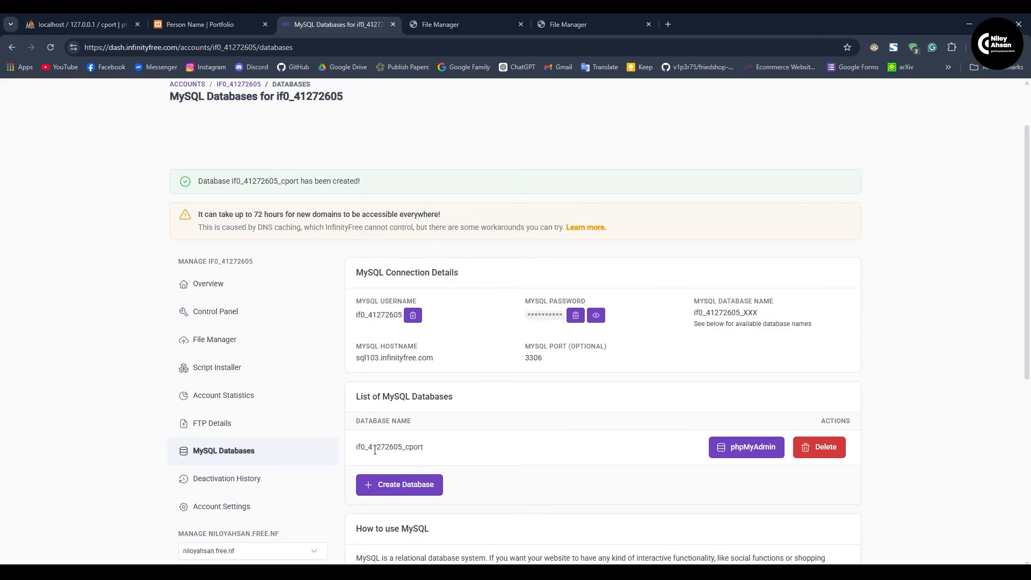
{"action": "double_click", "coordinate": [363, 446]}
{"action": "left_click_drag", "start_coordinate": [452, 447], "coordinate": [370, 449]}
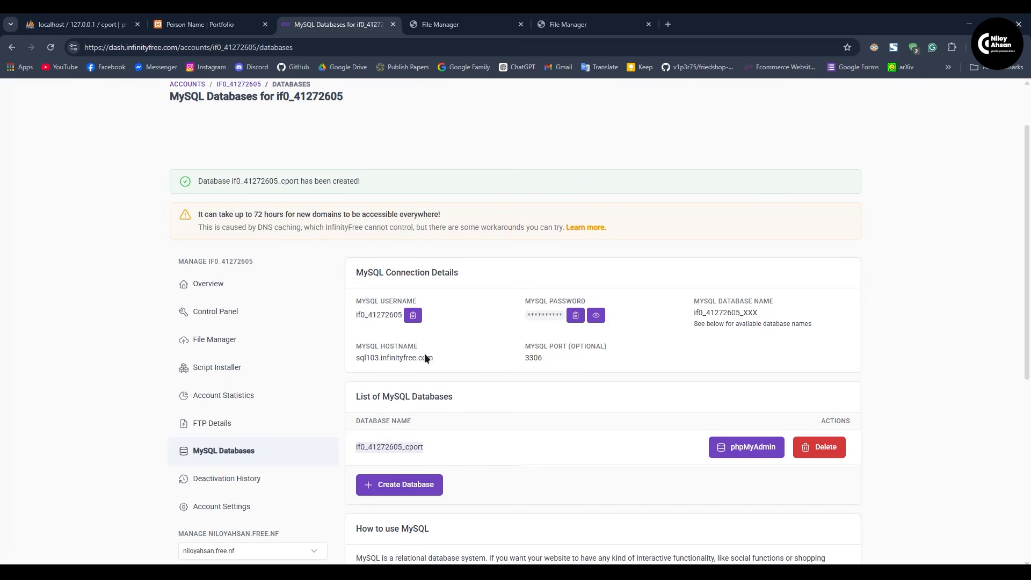
{"action": "key", "text": "ctrl+Tab"}
{"action": "key", "text": "ctrl+v"}
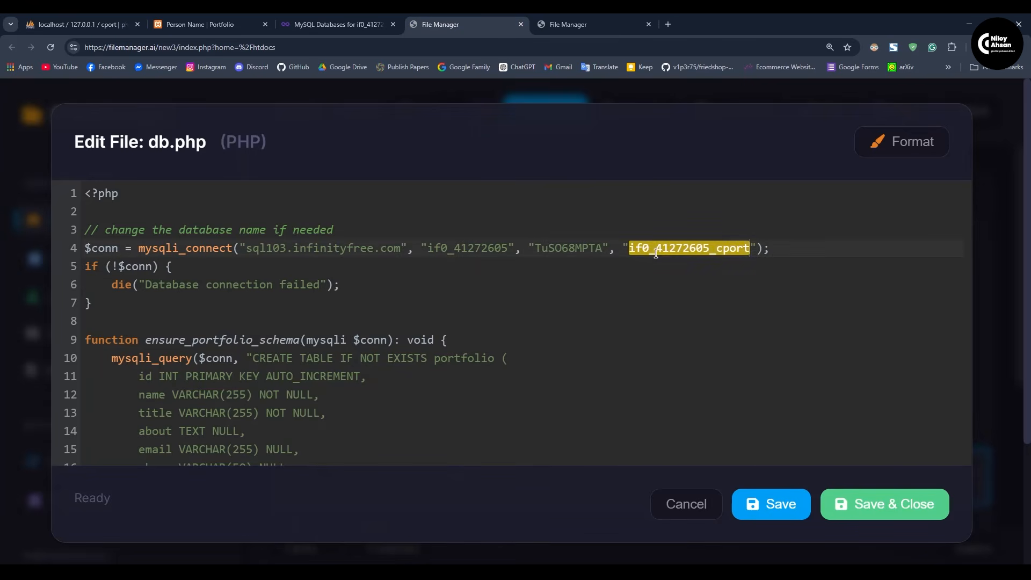
{"action": "left_click", "coordinate": [773, 504]}
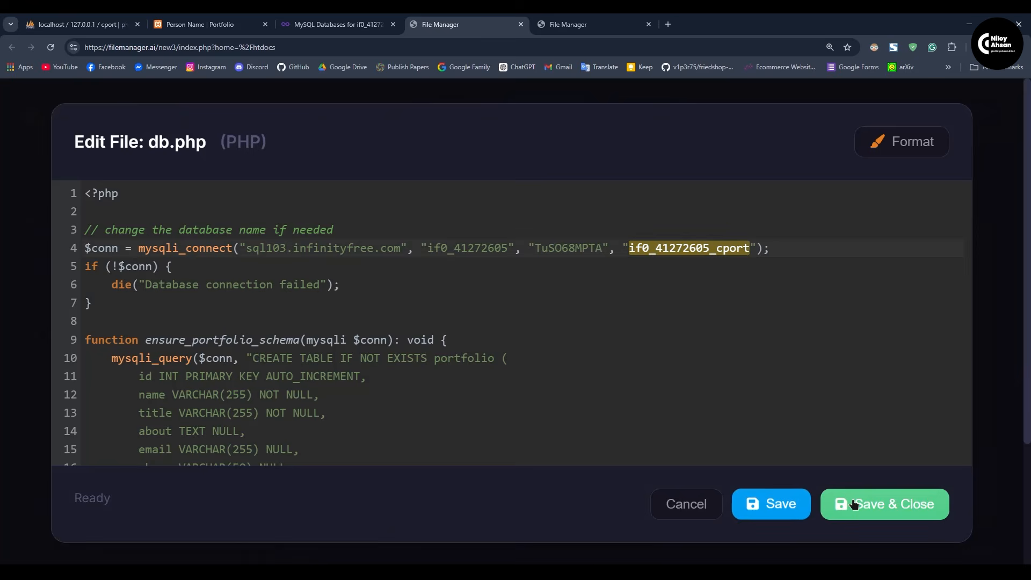
{"action": "left_click", "coordinate": [885, 508]}
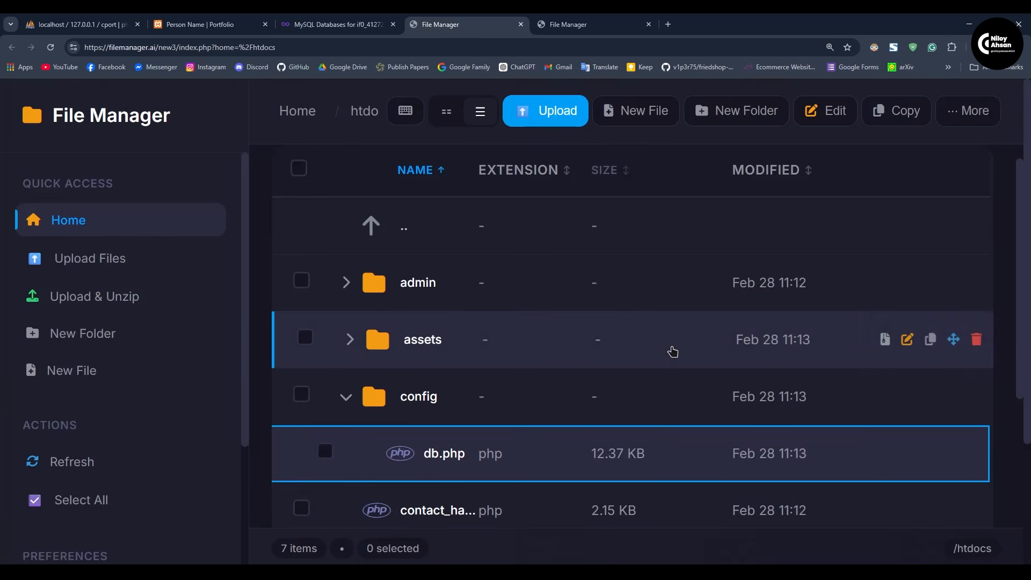
Step: Open the hosting account's overview and view the live site of its listed domain
{"action": "key", "text": "ctrl+minus"}
{"action": "key", "text": "ctrl+minus"}
{"action": "key", "text": "ctrl+minus"}
{"action": "key", "text": "ctrl+minus"}
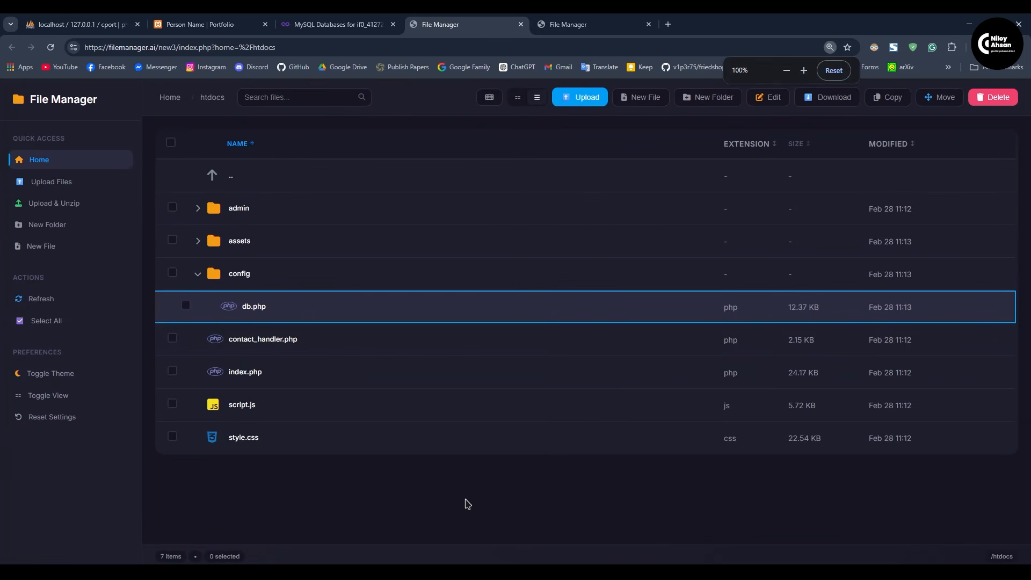
{"action": "left_click", "coordinate": [383, 20]}
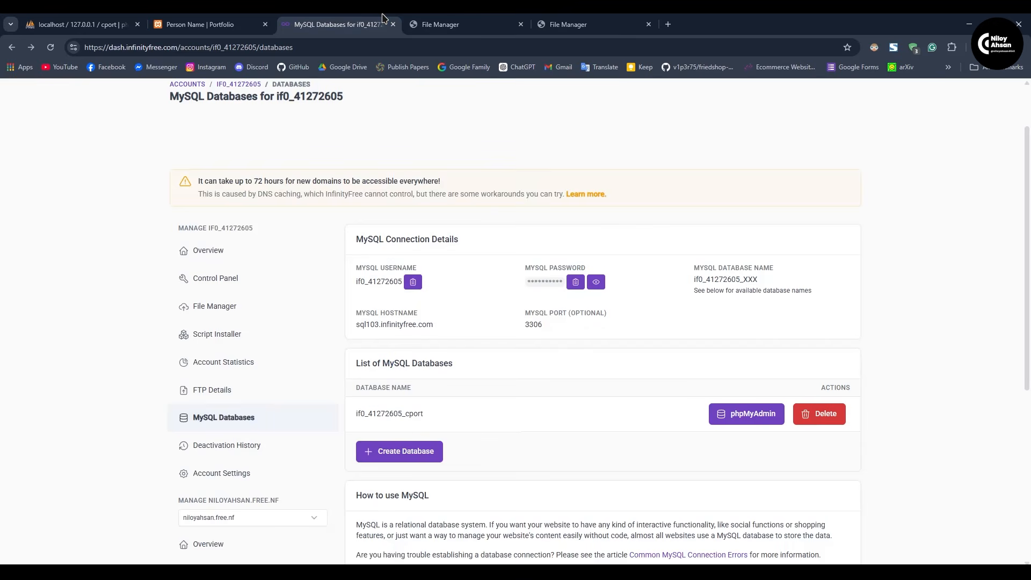
{"action": "left_click", "coordinate": [224, 252]}
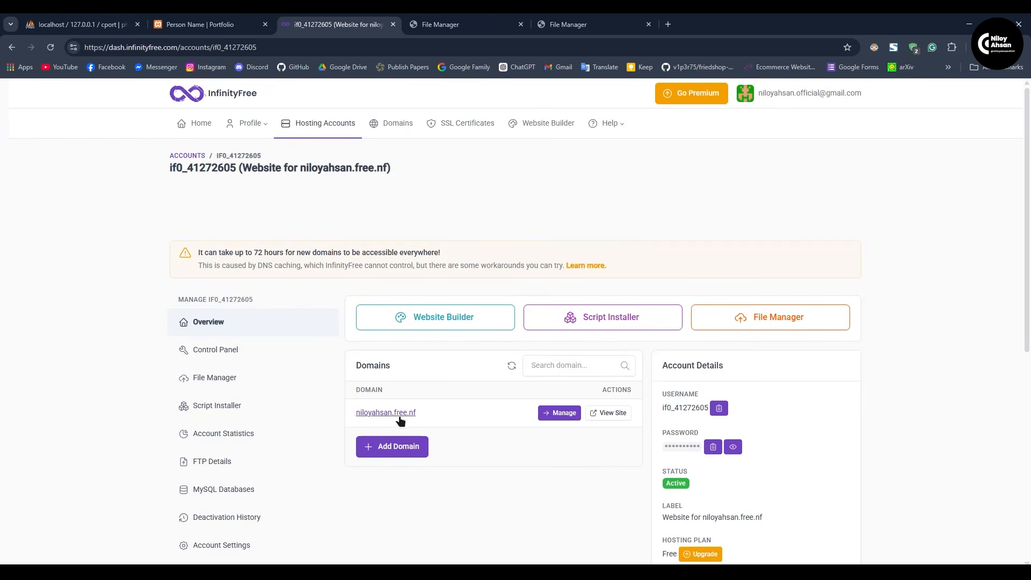
{"action": "left_click", "coordinate": [609, 412]}
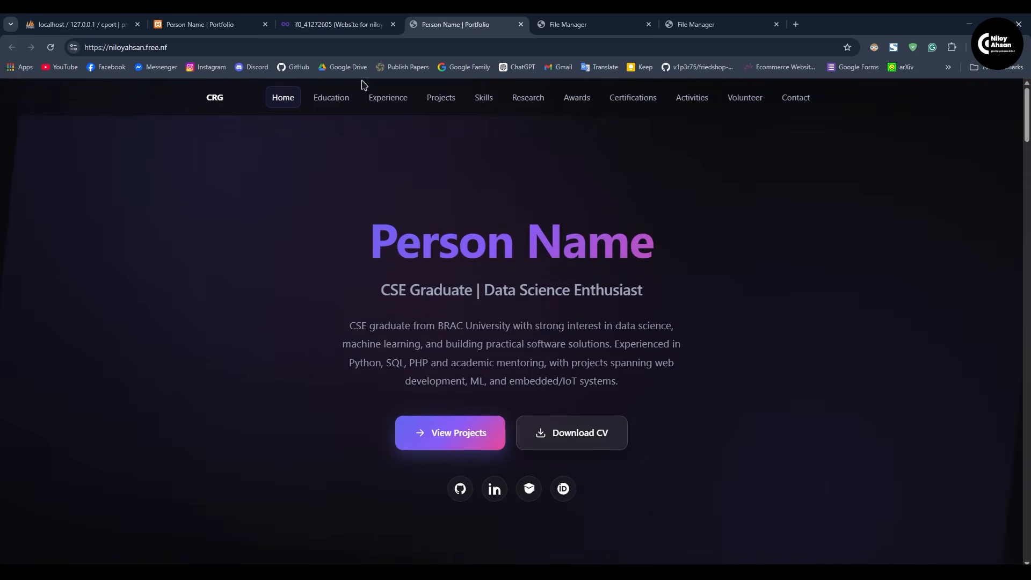
Step: Examine the live portfolio site's address and sections and compare them with the localhost/Cport version
{"action": "left_click", "coordinate": [198, 47]}
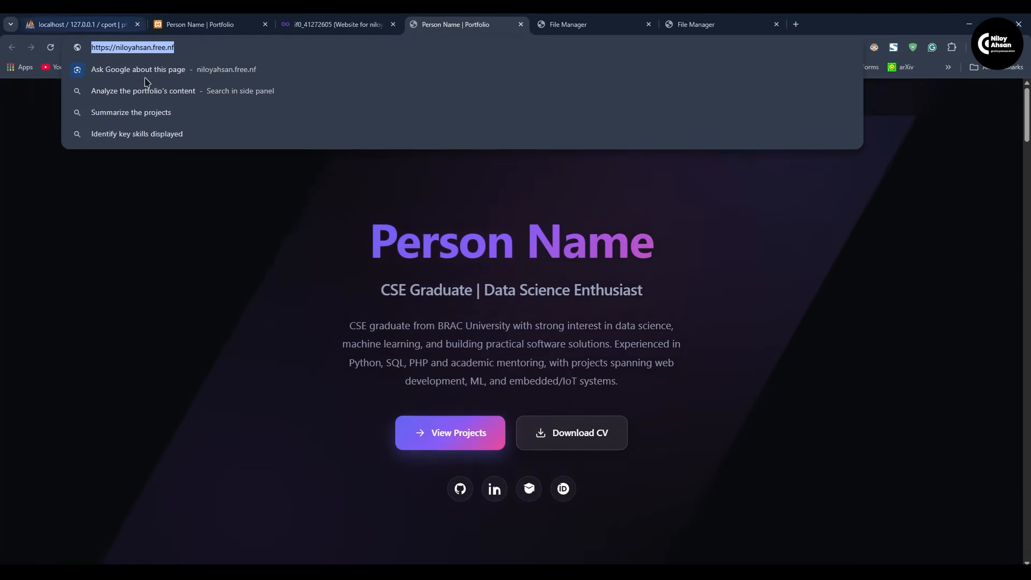
{"action": "left_click", "coordinate": [186, 311]}
{"action": "left_click", "coordinate": [189, 48]}
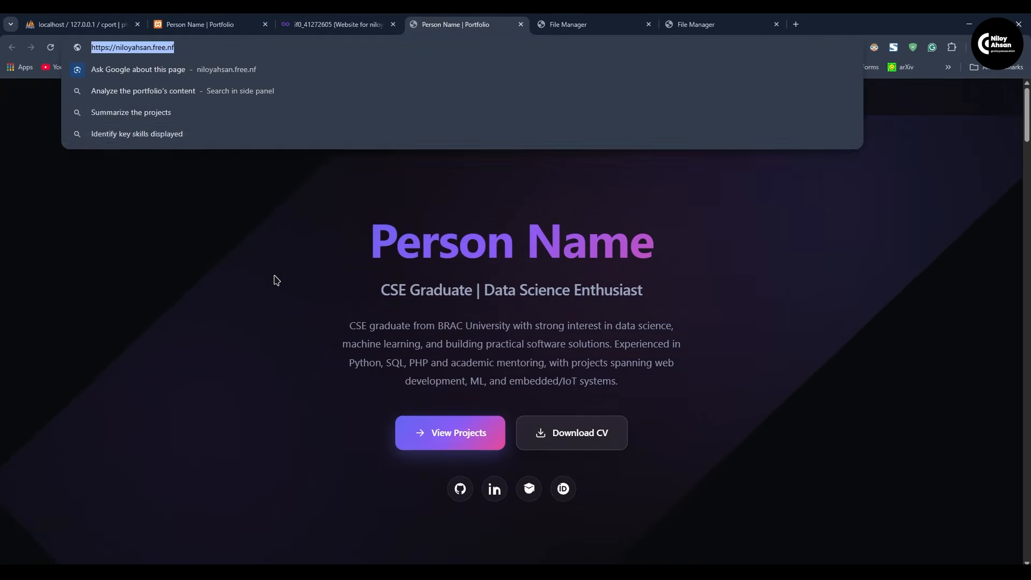
{"action": "left_click", "coordinate": [276, 280]}
{"action": "scroll", "coordinate": [558, 364], "scroll_direction": "down", "scroll_amount": 20}
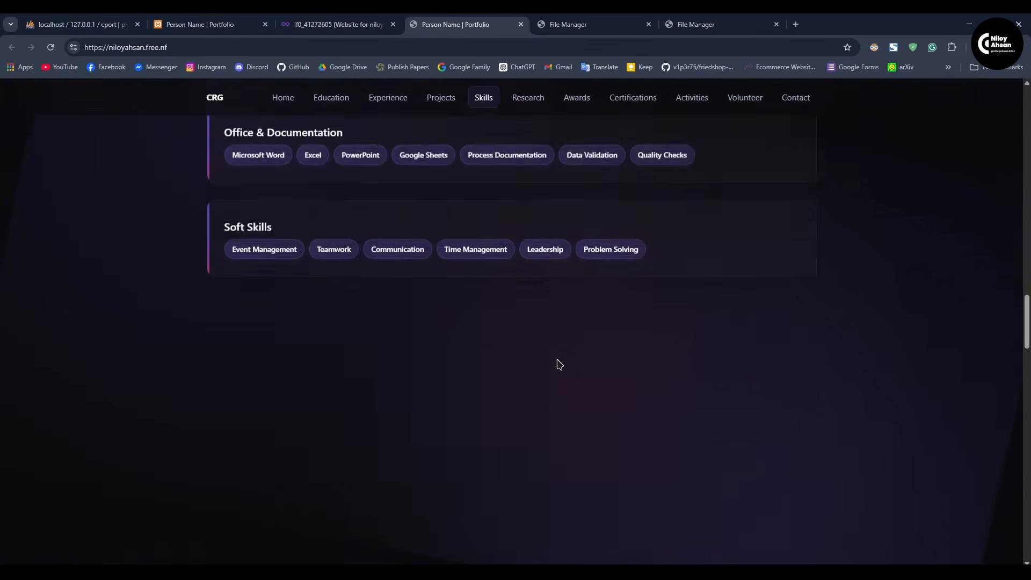
{"action": "scroll", "coordinate": [559, 364], "scroll_direction": "down", "scroll_amount": 10}
{"action": "left_click", "coordinate": [333, 24]}
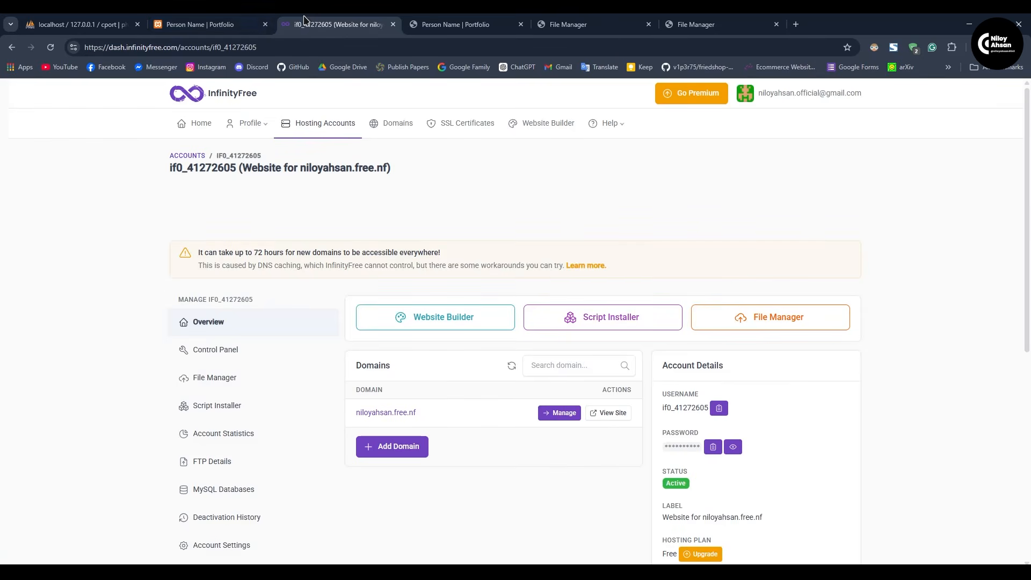
{"action": "left_click", "coordinate": [209, 18]}
{"action": "scroll", "coordinate": [682, 132], "scroll_direction": "down", "scroll_amount": 15}
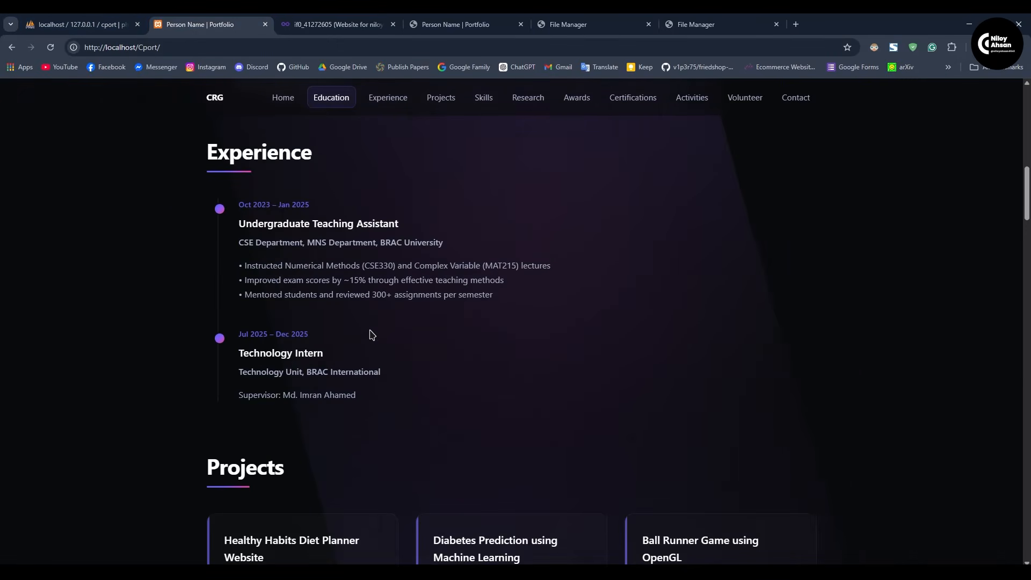
{"action": "left_click", "coordinate": [435, 24]}
{"action": "scroll", "coordinate": [511, 306], "scroll_direction": "up", "scroll_amount": 15}
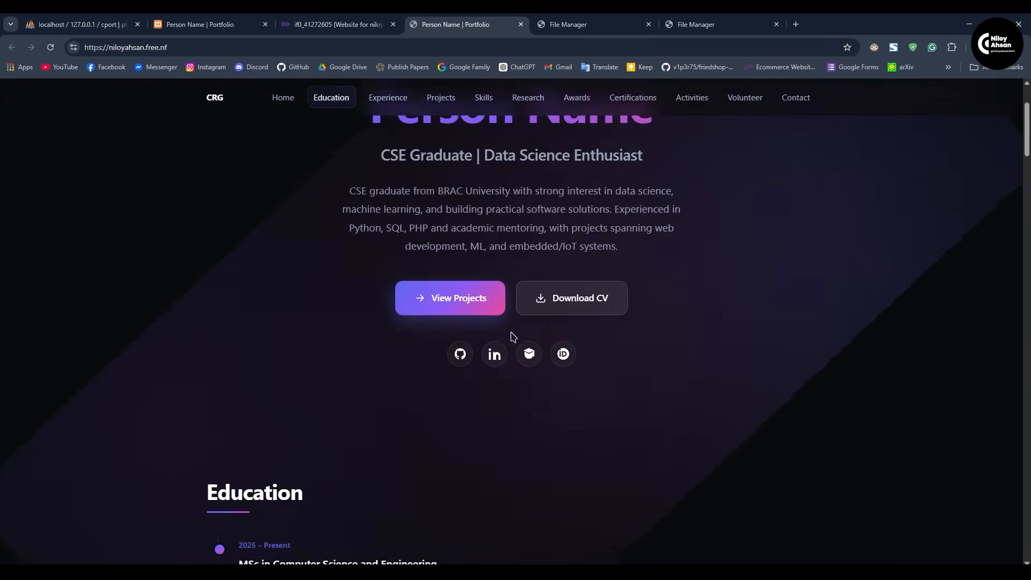
{"action": "scroll", "coordinate": [511, 337], "scroll_direction": "up", "scroll_amount": 3}
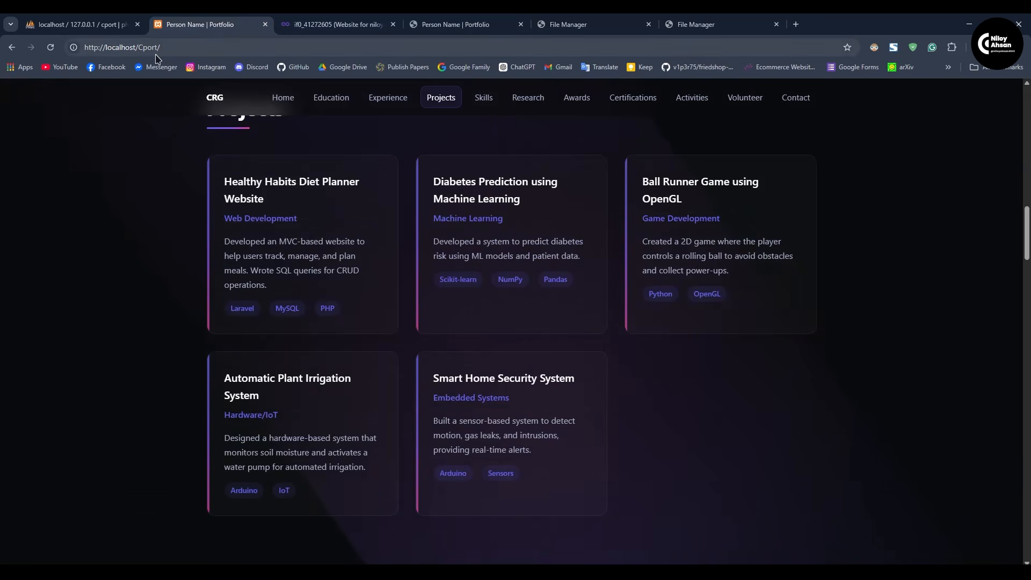
Step: Open the admin folder of the local Cport site and its login.php page
{"action": "left_click", "coordinate": [188, 49]}
{"action": "left_click", "coordinate": [188, 49]}
{"action": "type", "text": "admi"}
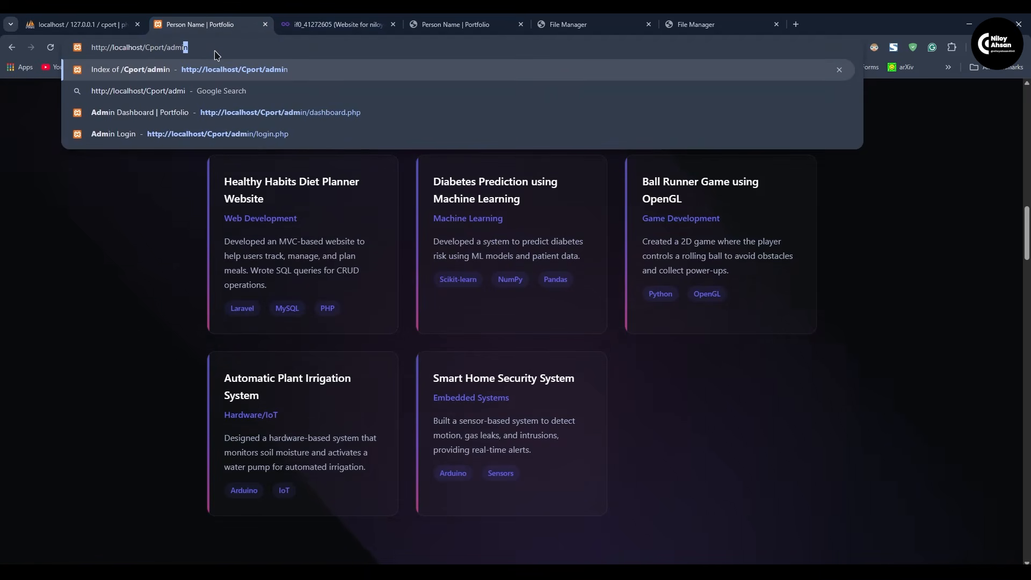
{"action": "key", "text": "Return"}
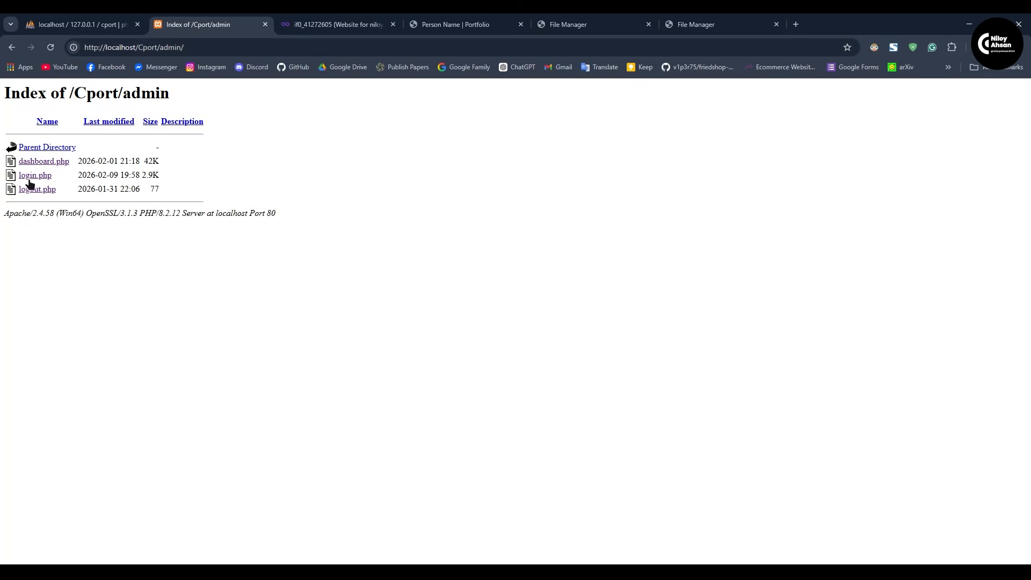
{"action": "left_click", "coordinate": [33, 177]}
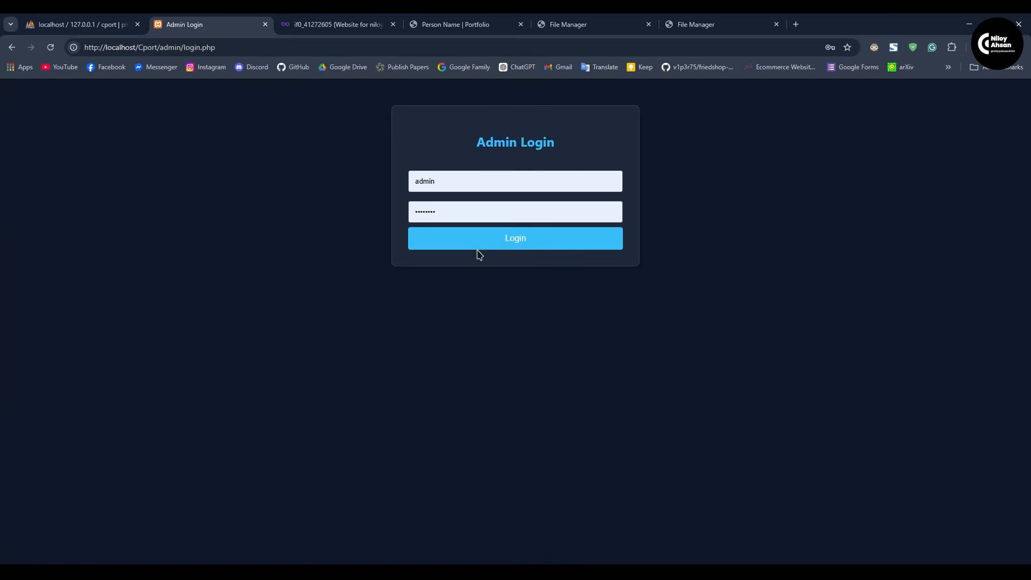
Step: Open /admin/login.php on the live site and log in to the portfolio admin dashboard
{"action": "left_click", "coordinate": [471, 18]}
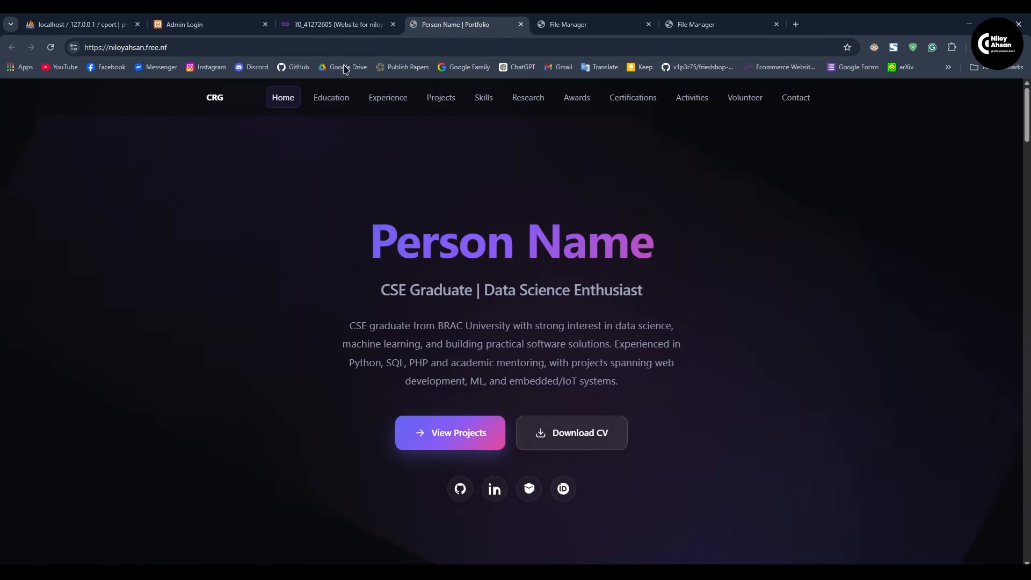
{"action": "left_click", "coordinate": [247, 48]}
{"action": "left_click", "coordinate": [276, 48]}
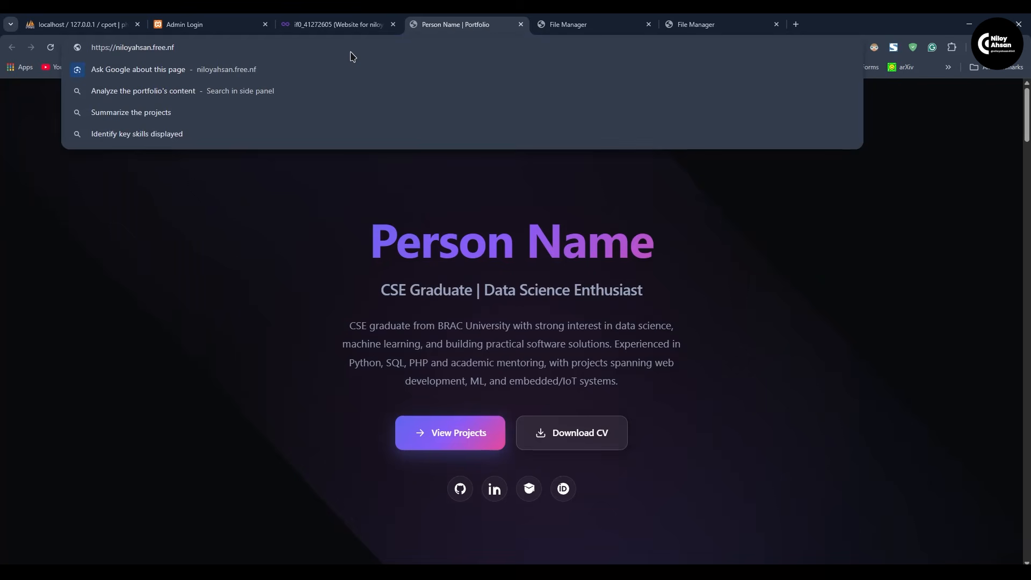
{"action": "type", "text": "/admi"}
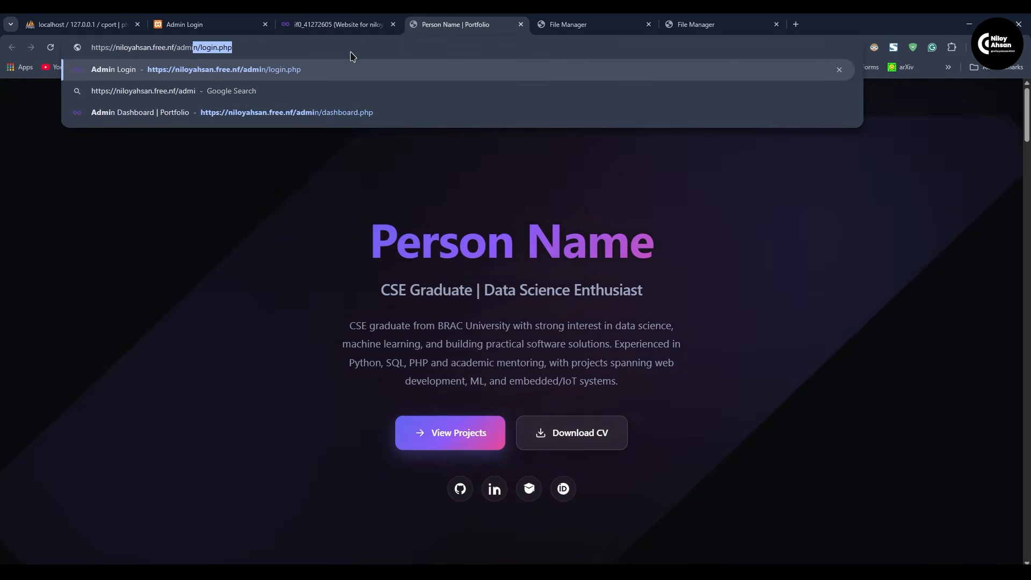
{"action": "key", "text": "Right"}
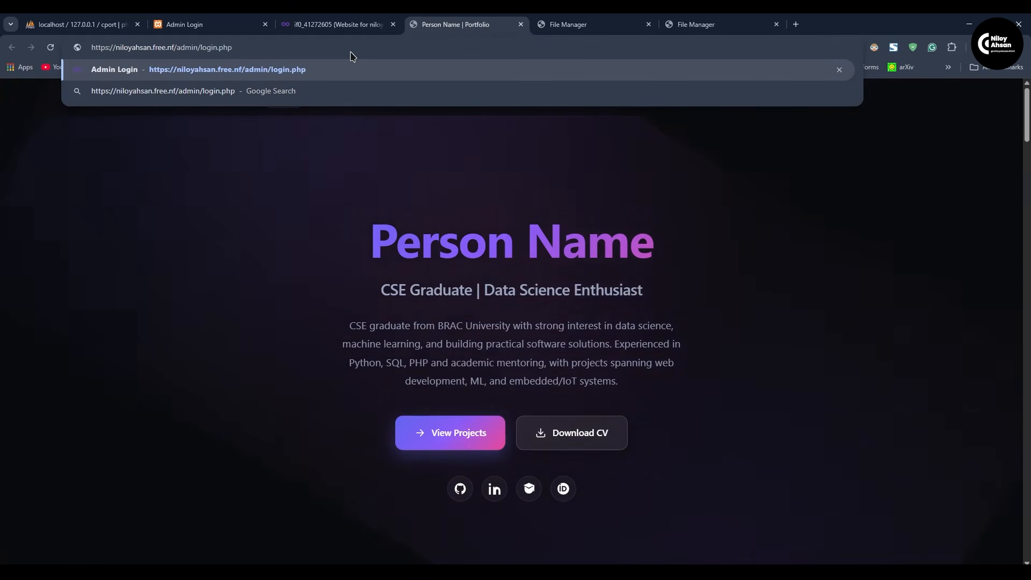
{"action": "key", "text": "Return"}
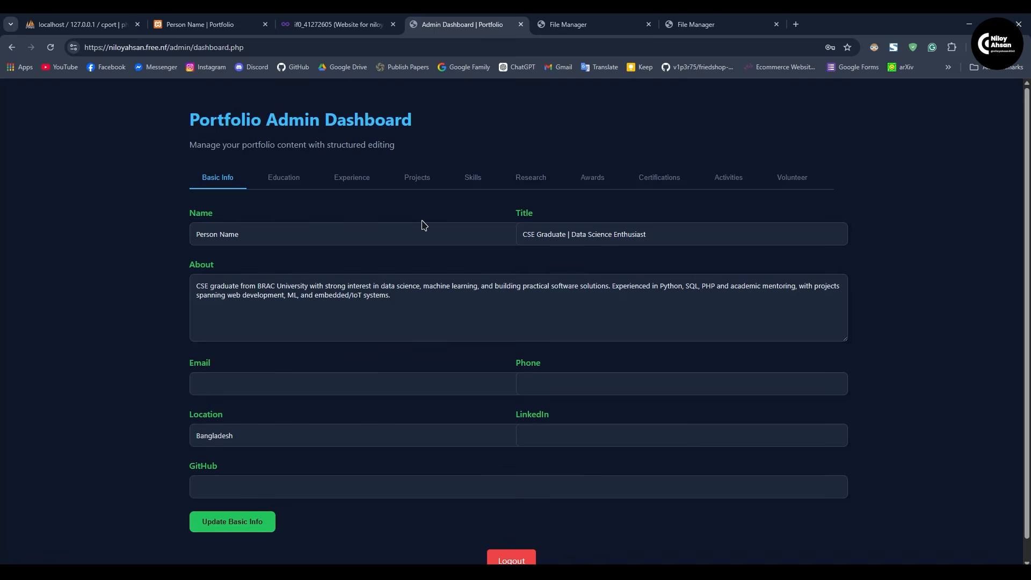
Step: Resubmit the basic info without edits and look at the education entries in the admin dashboard
{"action": "left_click", "coordinate": [247, 529]}
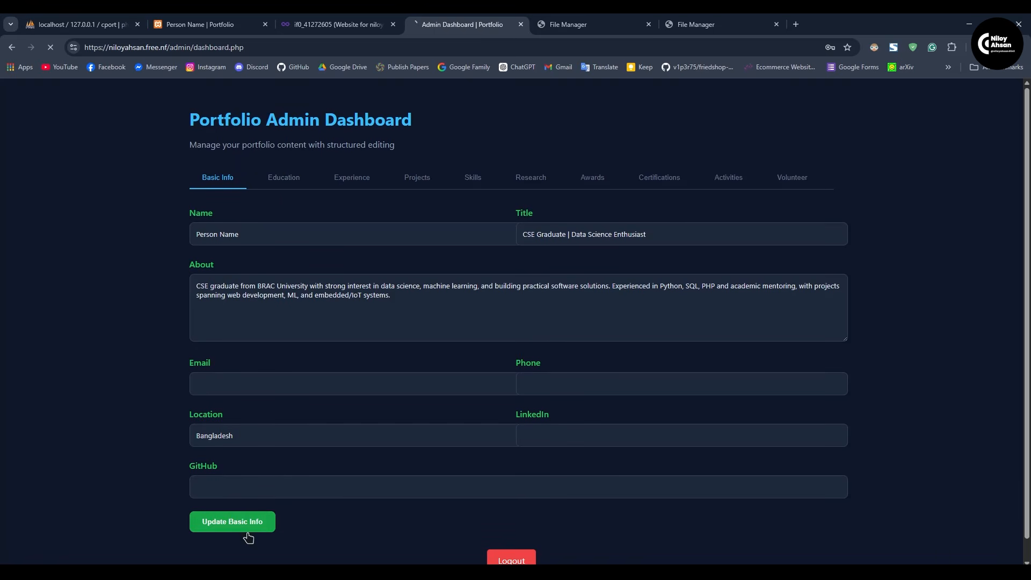
{"action": "left_click", "coordinate": [289, 217]}
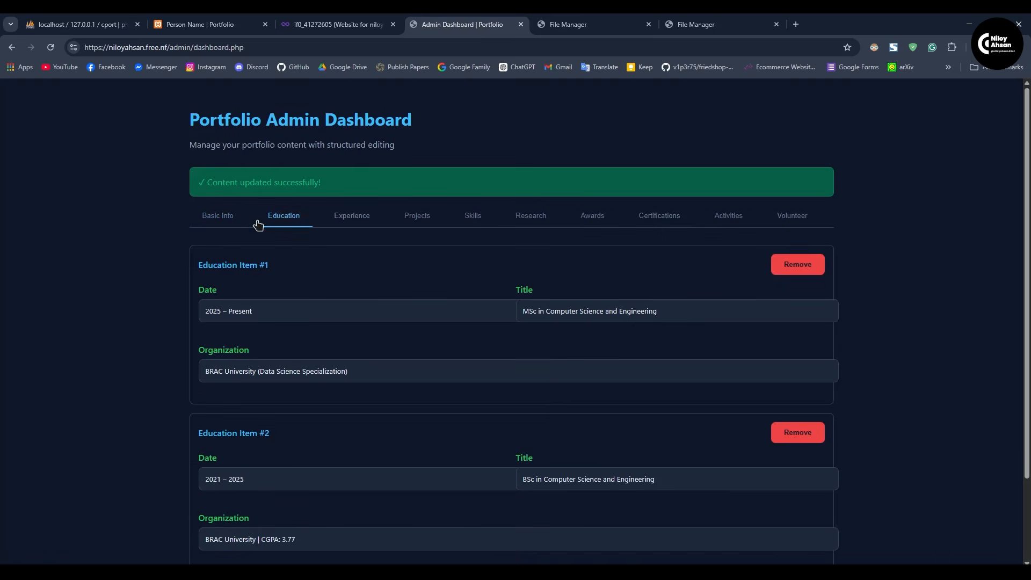
{"action": "left_click", "coordinate": [223, 217]}
Step: Replace Person Name in the basic info with the portfolio owner's full name and update the basic info
{"action": "scroll", "coordinate": [488, 343], "scroll_direction": "down", "scroll_amount": 2}
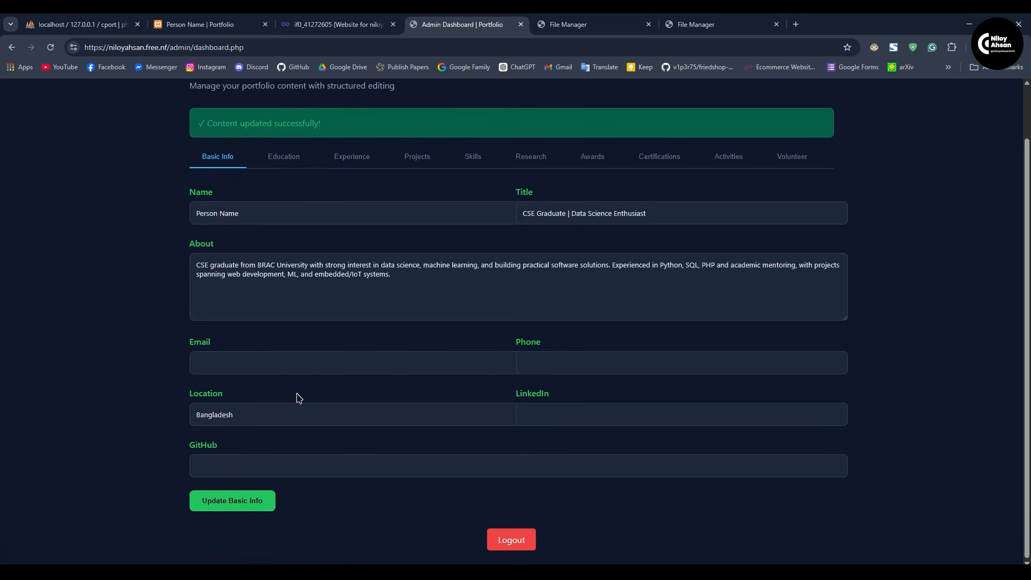
{"action": "left_click_drag", "start_coordinate": [260, 215], "coordinate": [155, 220]}
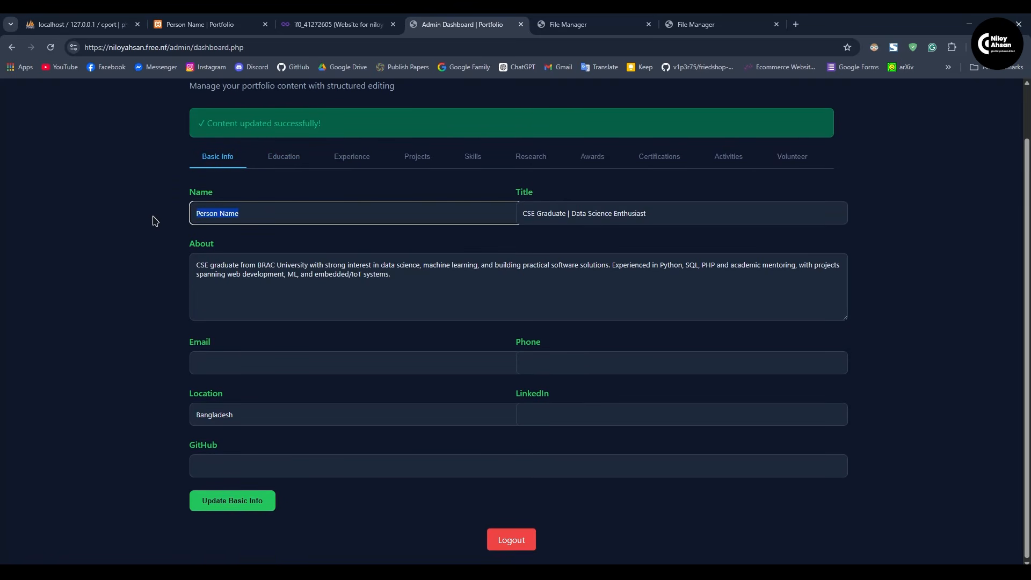
{"action": "type", "text": "Niloy Ahsan"}
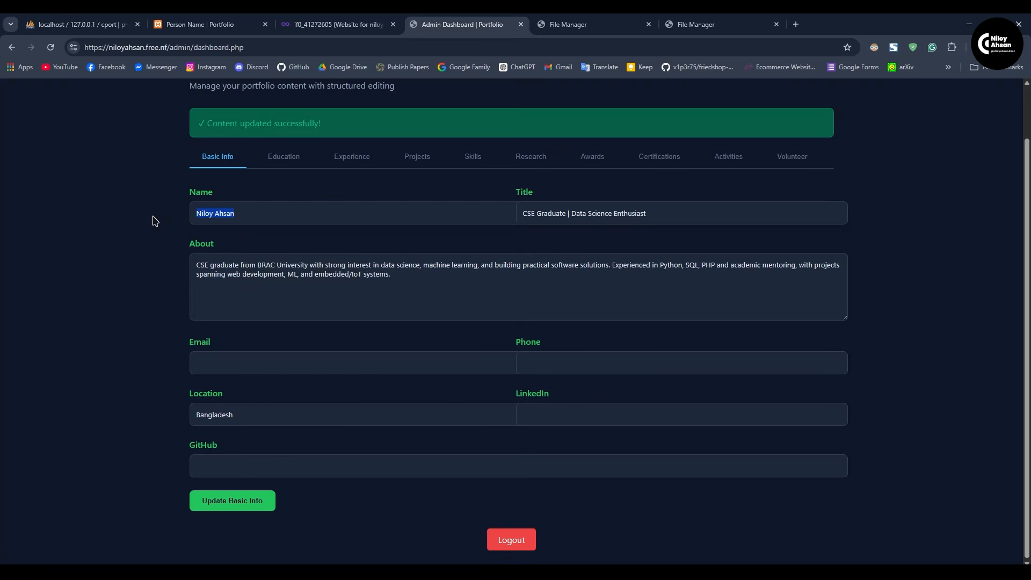
{"action": "left_click", "coordinate": [242, 508]}
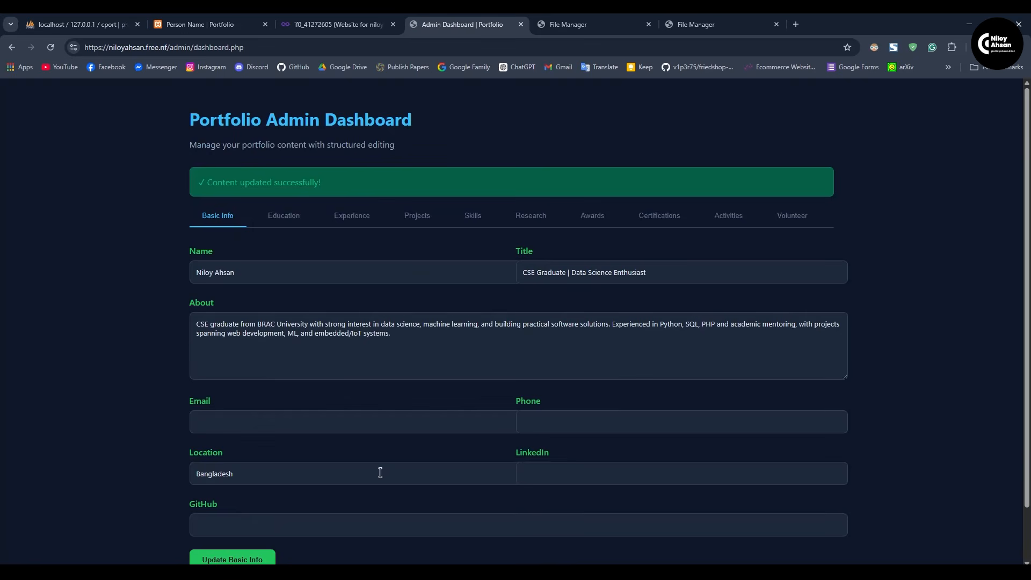
Step: Log out of the admin dashboard and open the live site's home page to check the changed name
{"action": "scroll", "coordinate": [418, 486], "scroll_direction": "down", "scroll_amount": 1}
{"action": "left_click", "coordinate": [500, 538]}
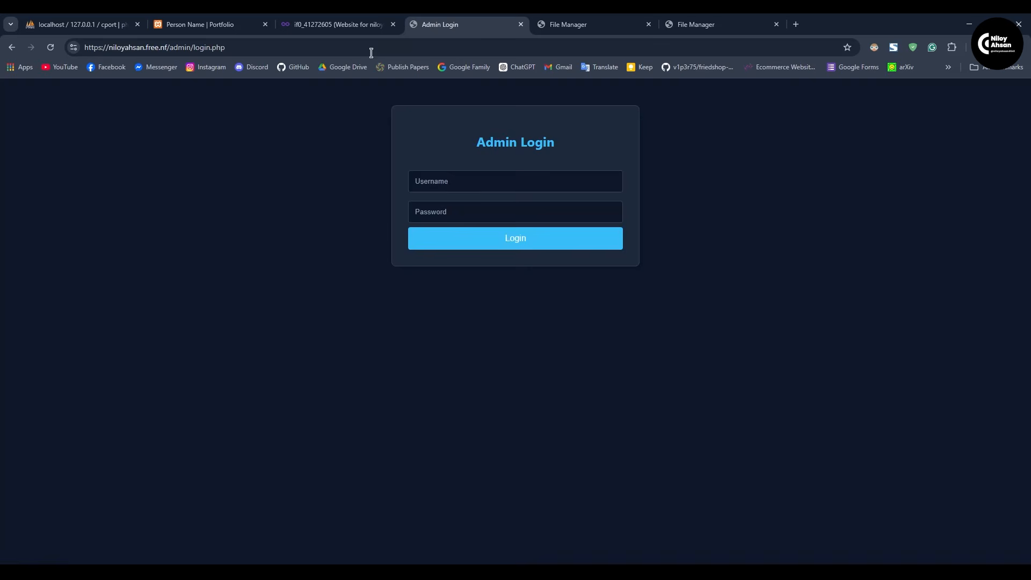
{"action": "left_click", "coordinate": [409, 51]}
{"action": "left_click", "coordinate": [276, 46]}
{"action": "key", "text": "BackSpace"}
{"action": "key", "text": "BackSpace"}
{"action": "key", "text": "BackSpace"}
{"action": "key", "text": "BackSpace"}
{"action": "key", "text": "BackSpace"}
{"action": "key", "text": "BackSpace"}
{"action": "key", "text": "BackSpace"}
{"action": "key", "text": "BackSpace"}
{"action": "key", "text": "BackSpace"}
{"action": "key", "text": "BackSpace"}
{"action": "key", "text": "BackSpace"}
{"action": "key", "text": "BackSpace"}
{"action": "key", "text": "BackSpace"}
{"action": "key", "text": "BackSpace"}
{"action": "key", "text": "BackSpace"}
{"action": "key", "text": "BackSpace"}
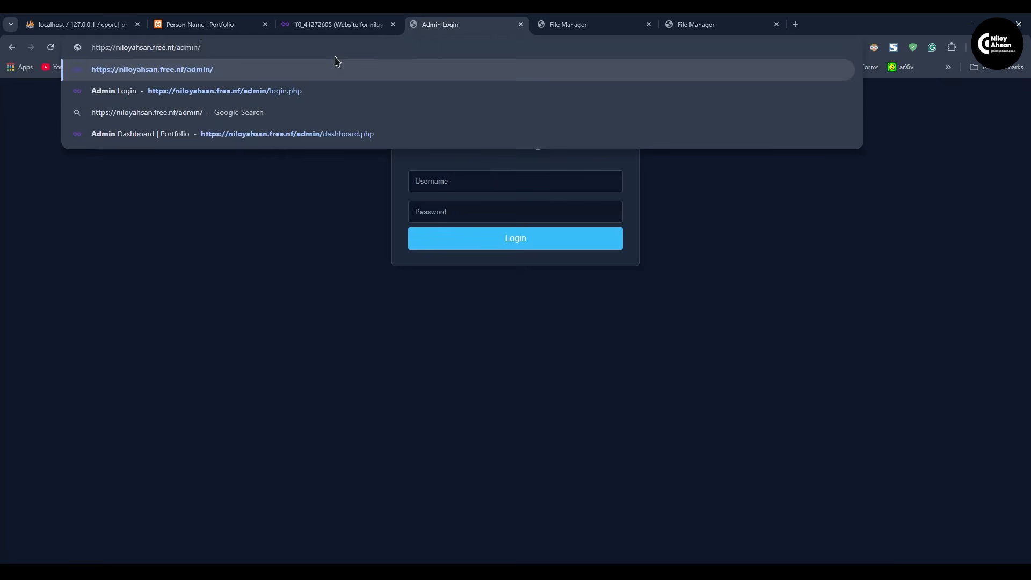
{"action": "key", "text": "Return"}
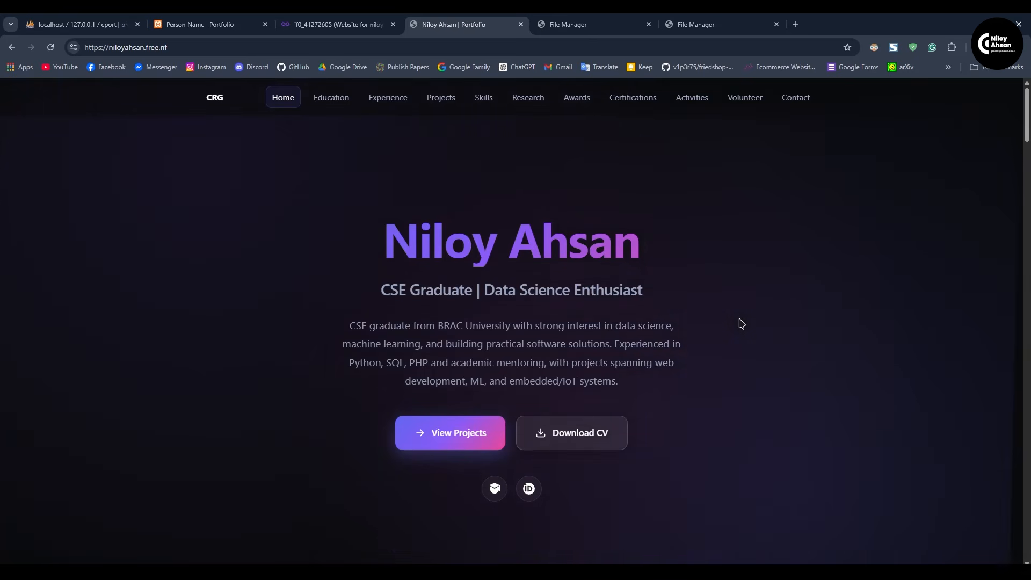
Step: Check the live site's address and return to the hosting account's overview page
{"action": "left_click", "coordinate": [186, 48]}
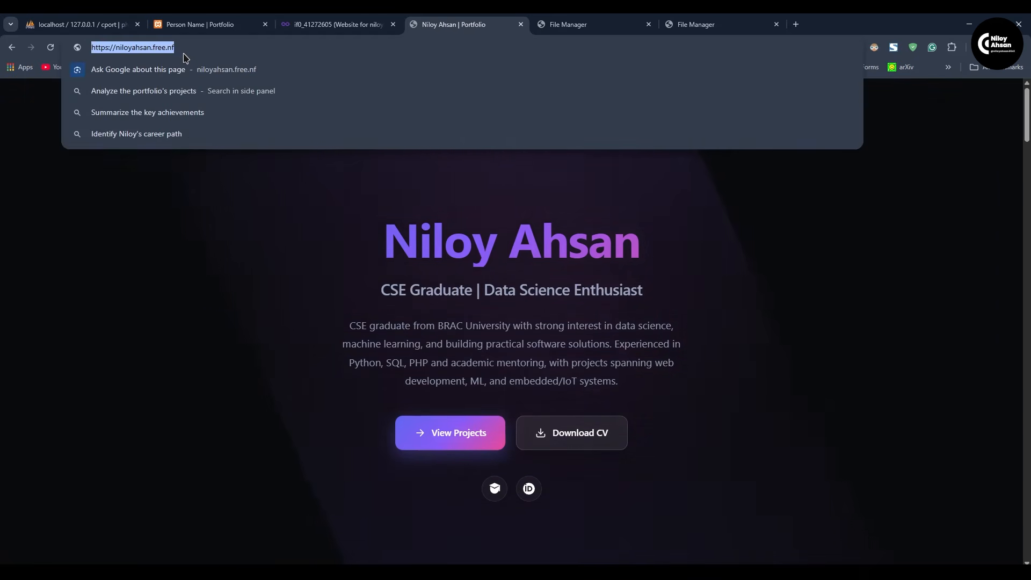
{"action": "left_click", "coordinate": [253, 292]}
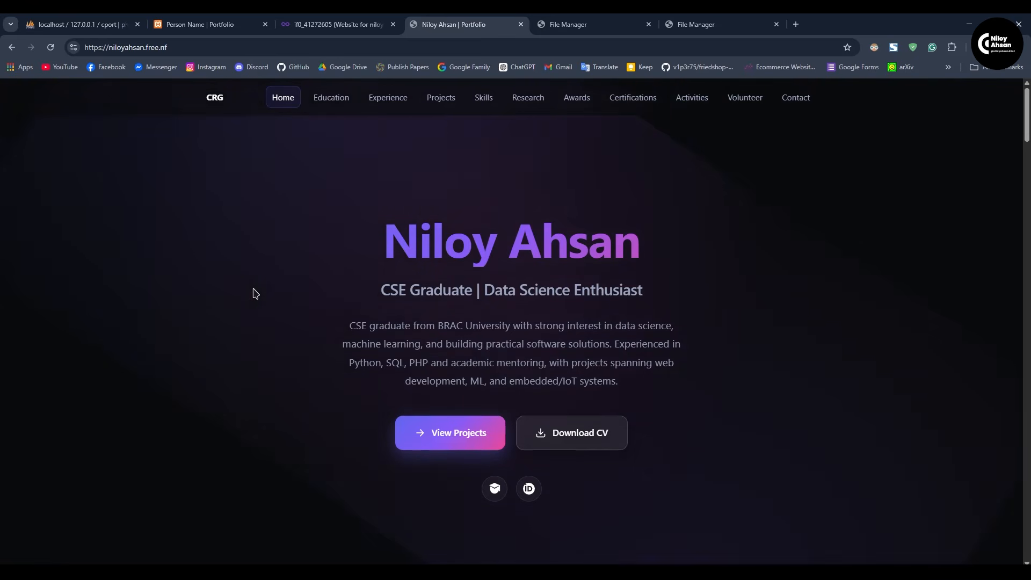
{"action": "left_click", "coordinate": [333, 25]}
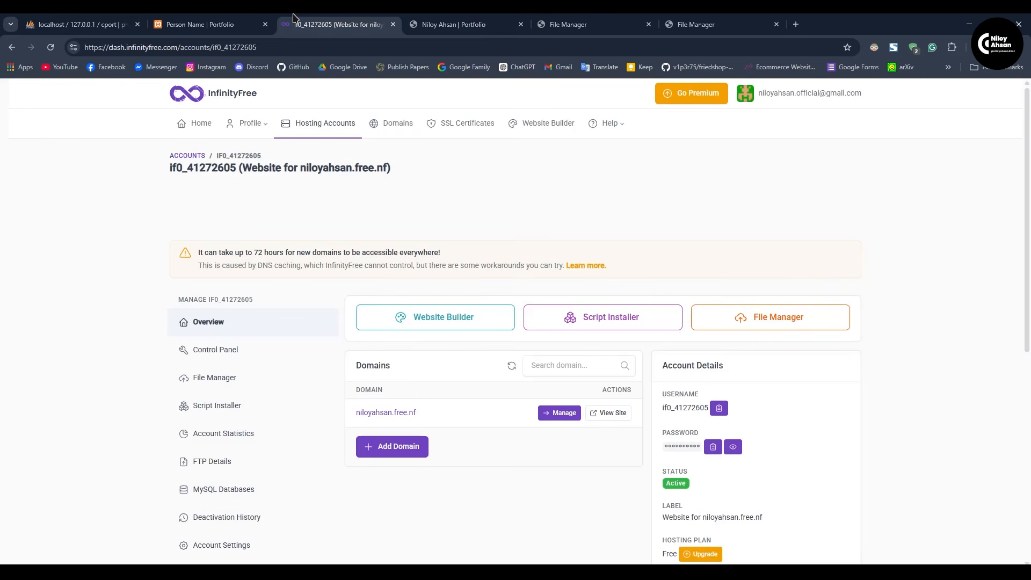